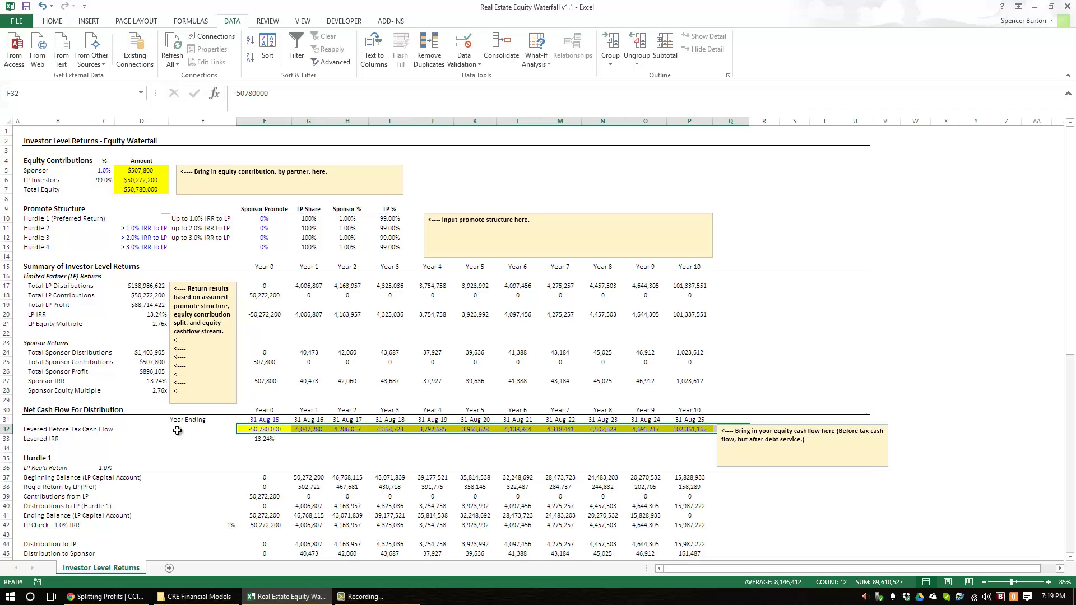
# Review the levered cash flows along row 32, starting from the Year 0 value in F32.
pyautogui.click(256, 428)
pyautogui.moveTo(256, 428); pyautogui.dragTo(858, 429)
pyautogui.click(267, 429)
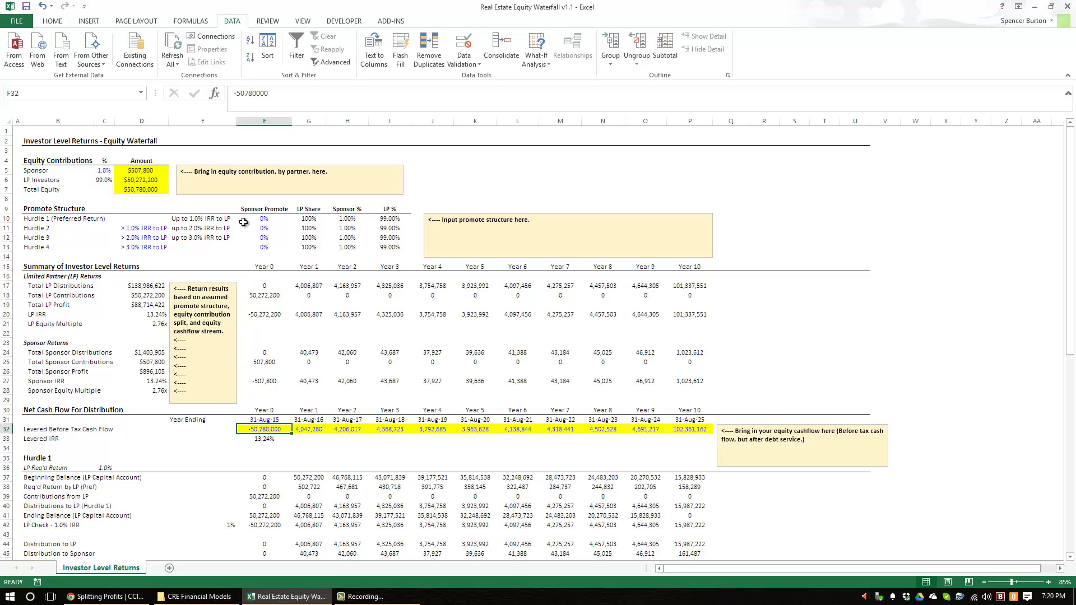
# Look over the equity contributions block B5:D7 and enter a 5% sponsor share in C5.
pyautogui.click(105, 172)
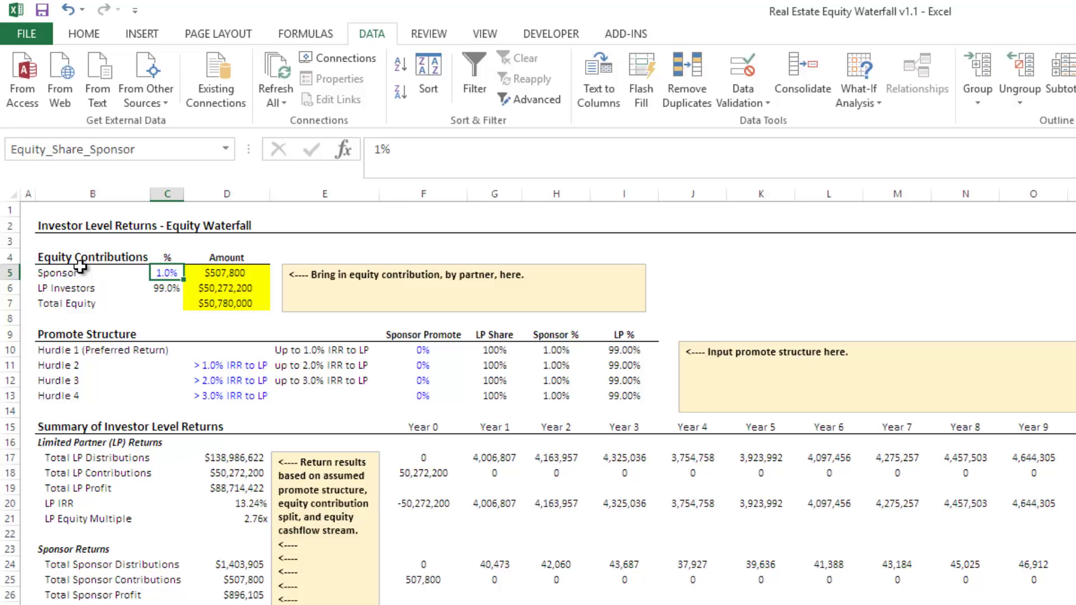
pyautogui.moveTo(106, 212); pyautogui.dragTo(171, 234)
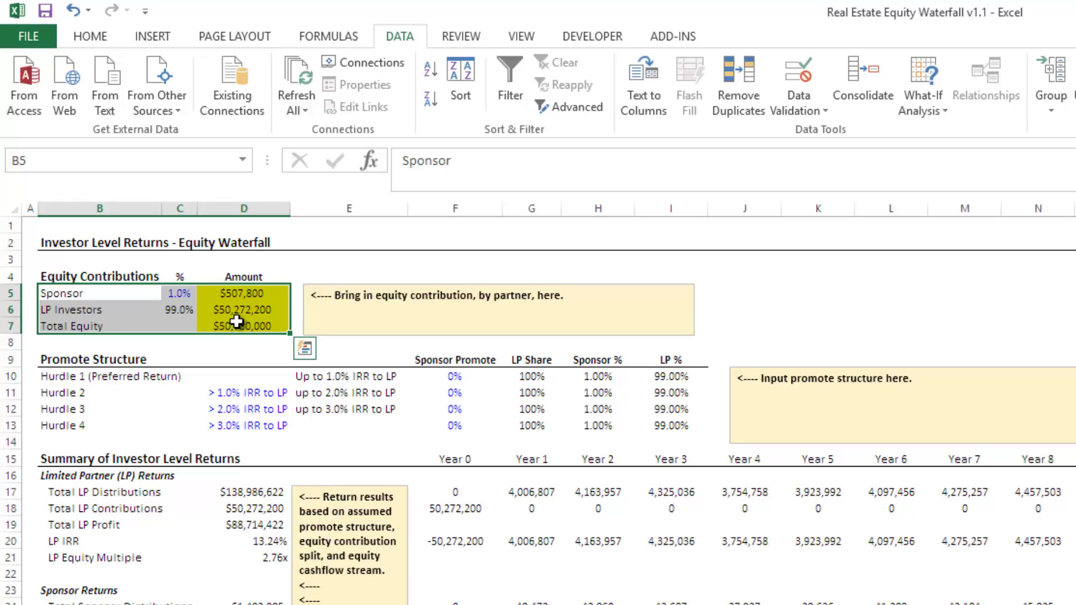
pyautogui.click(179, 294)
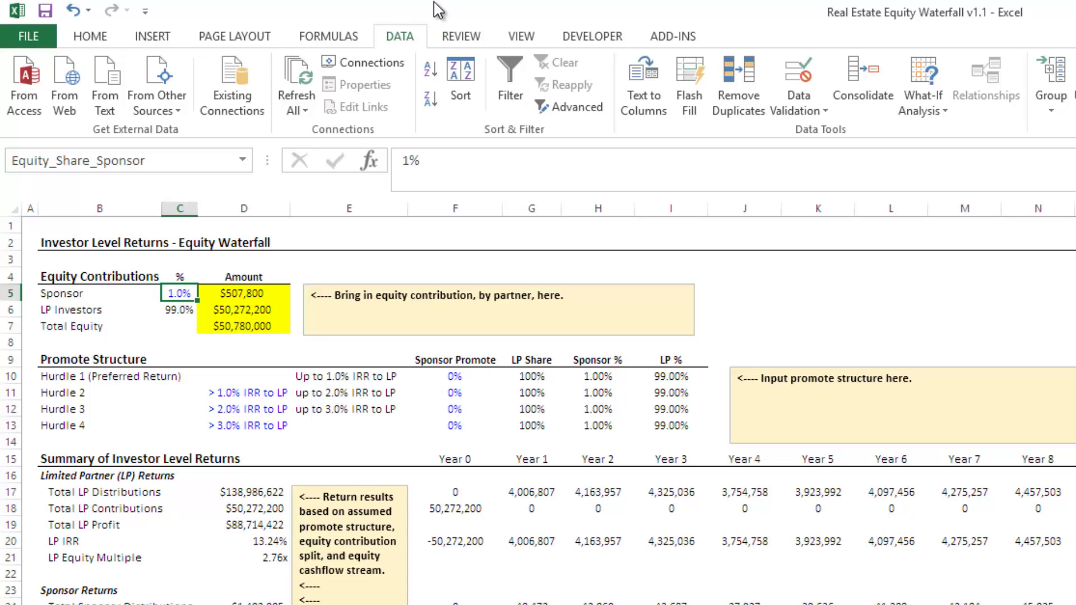
pyautogui.write('5')
pyautogui.press('Return')
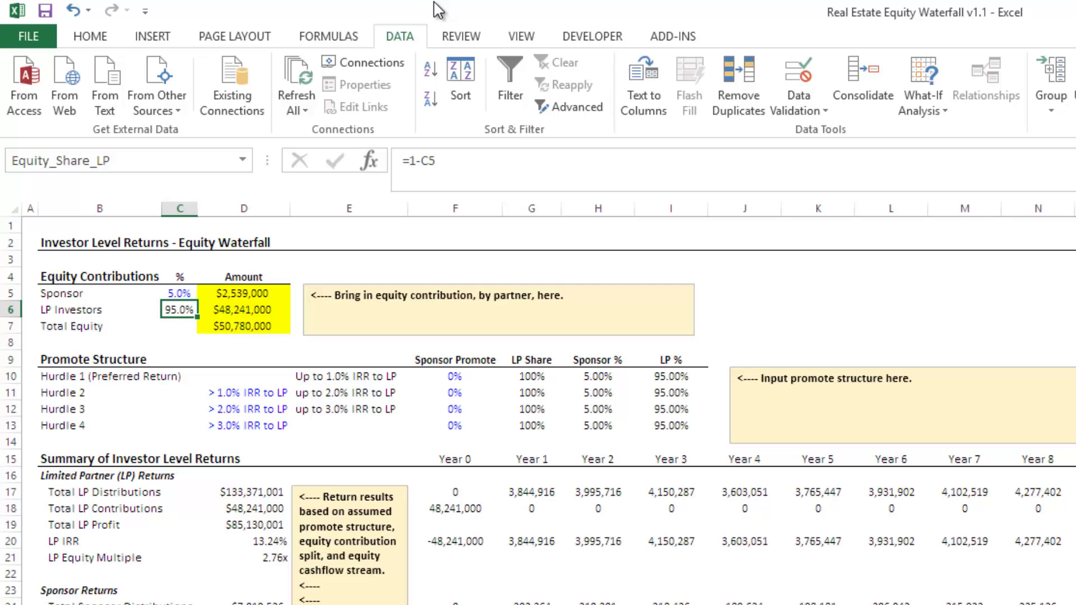
pyautogui.press('Up')
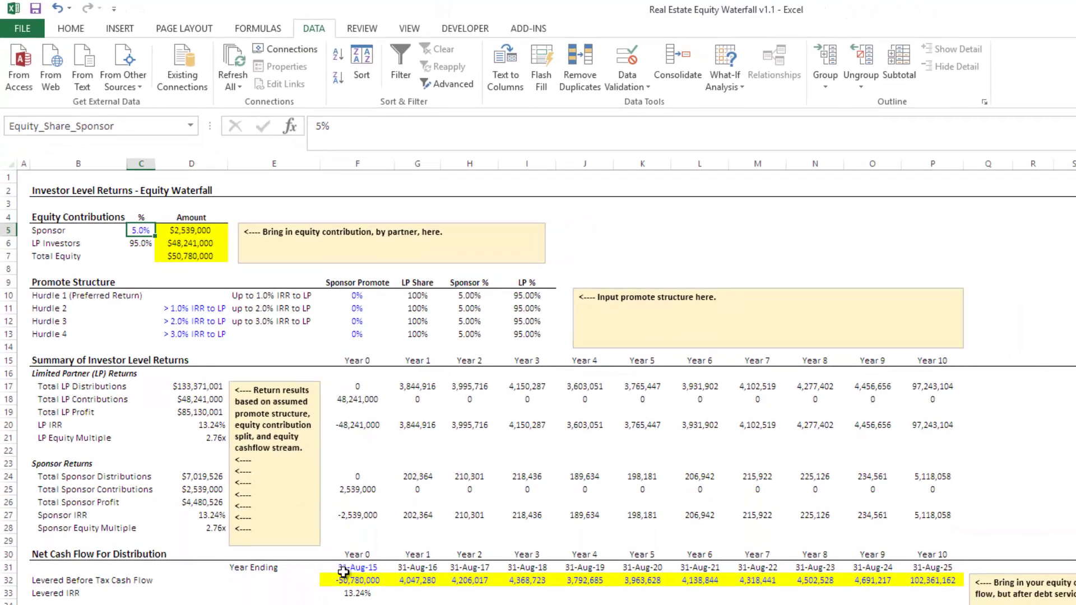
# Check the Year 0 cash flow, then change the sponsor share in C5 to 2.5%.
pyautogui.click(347, 575)
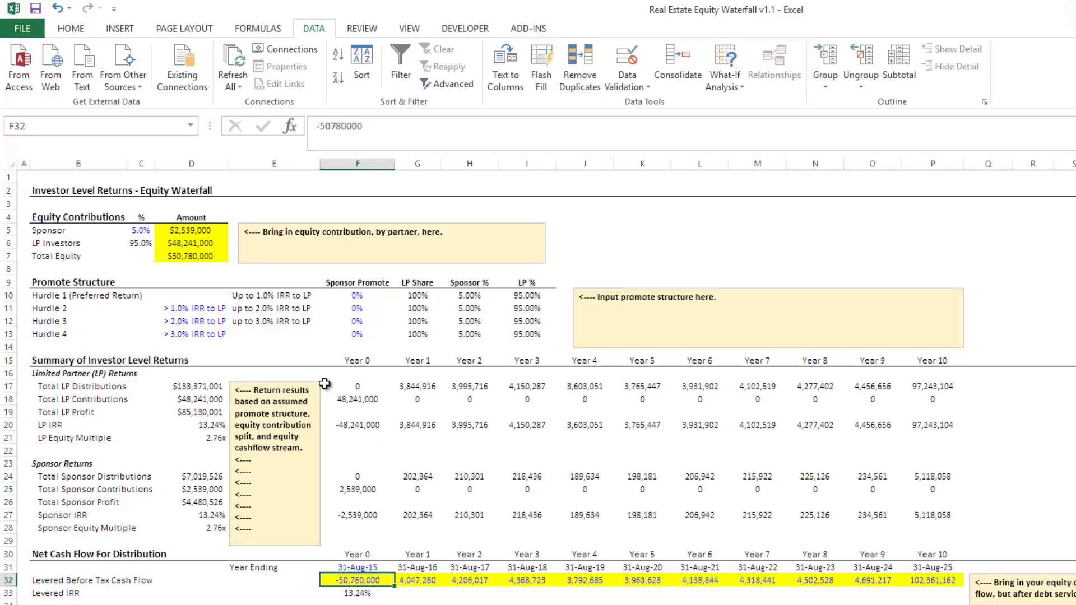
pyautogui.click(133, 229)
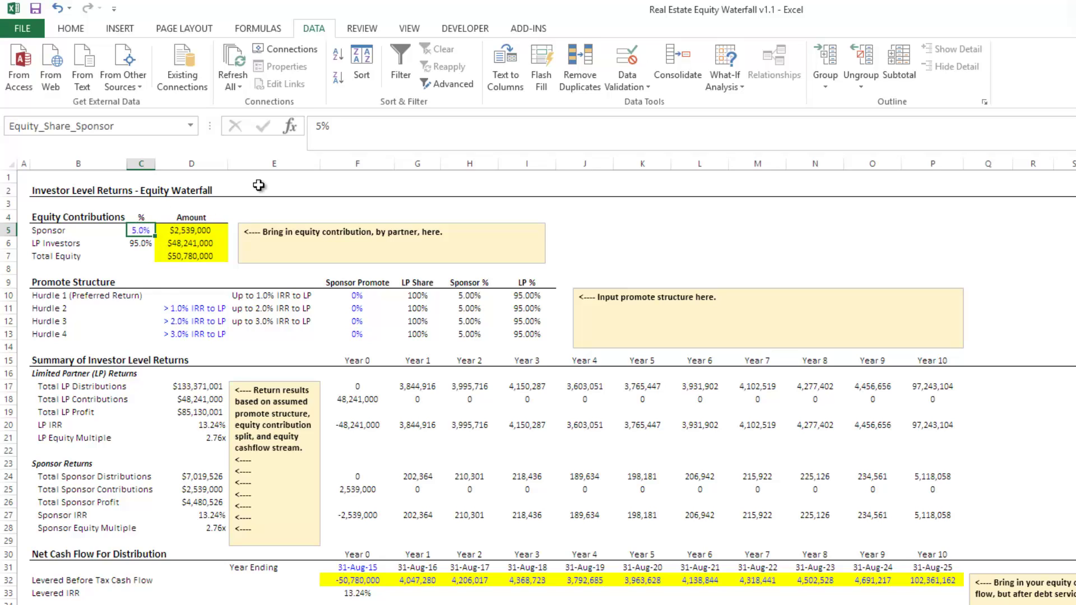
pyautogui.write('2.5')
pyautogui.press('Return')
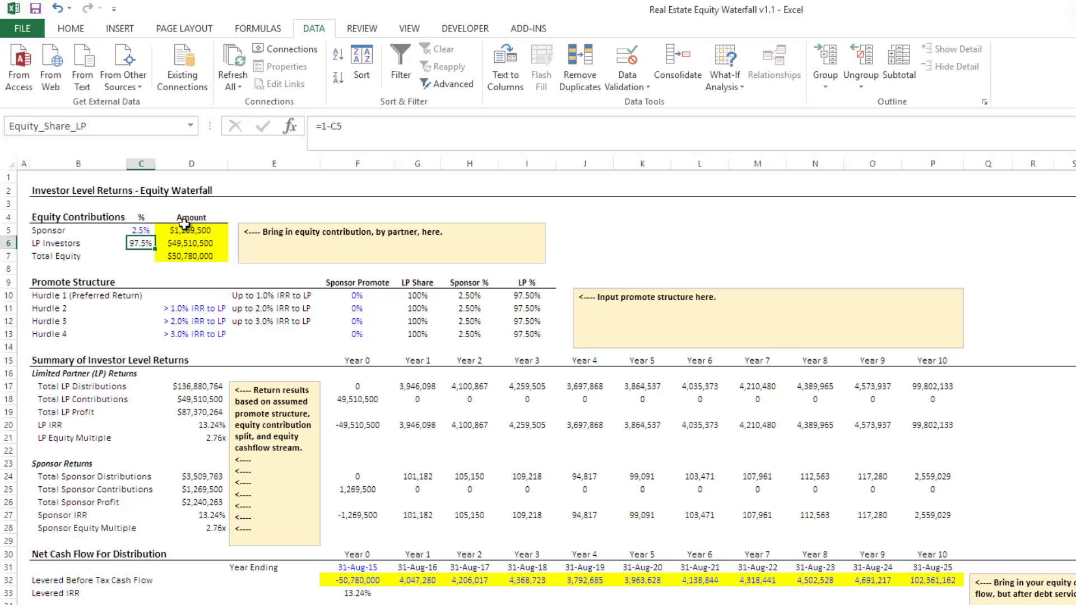
pyautogui.click(185, 254)
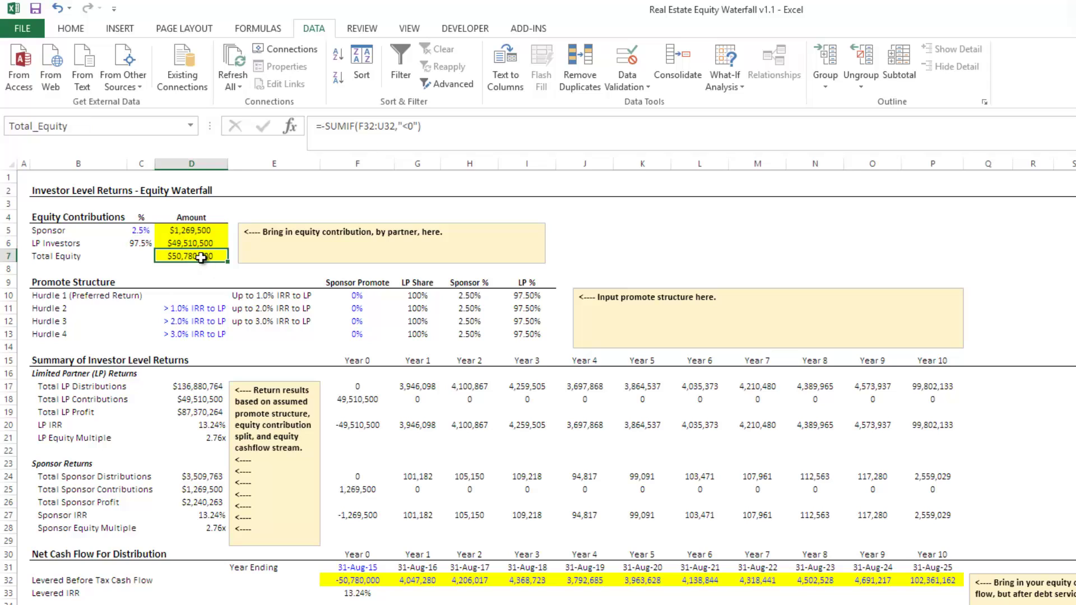
pyautogui.click(357, 579)
pyautogui.moveTo(357, 579)
pyautogui.mouseDown()
pyautogui.moveTo(1074, 582)
pyautogui.moveTo(358, 579)
pyautogui.mouseUp()
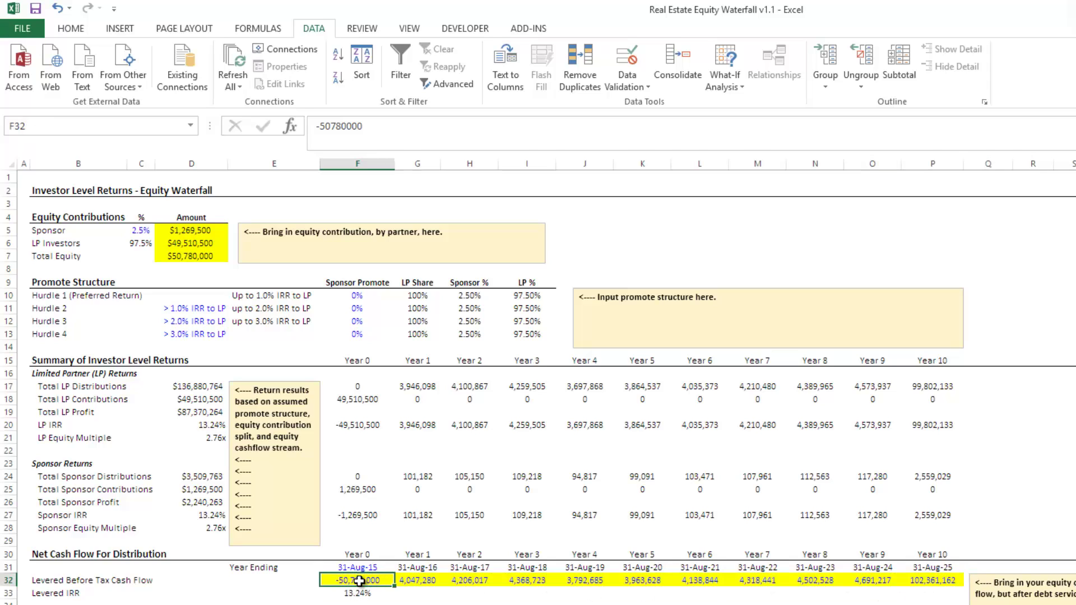
pyautogui.click(416, 580)
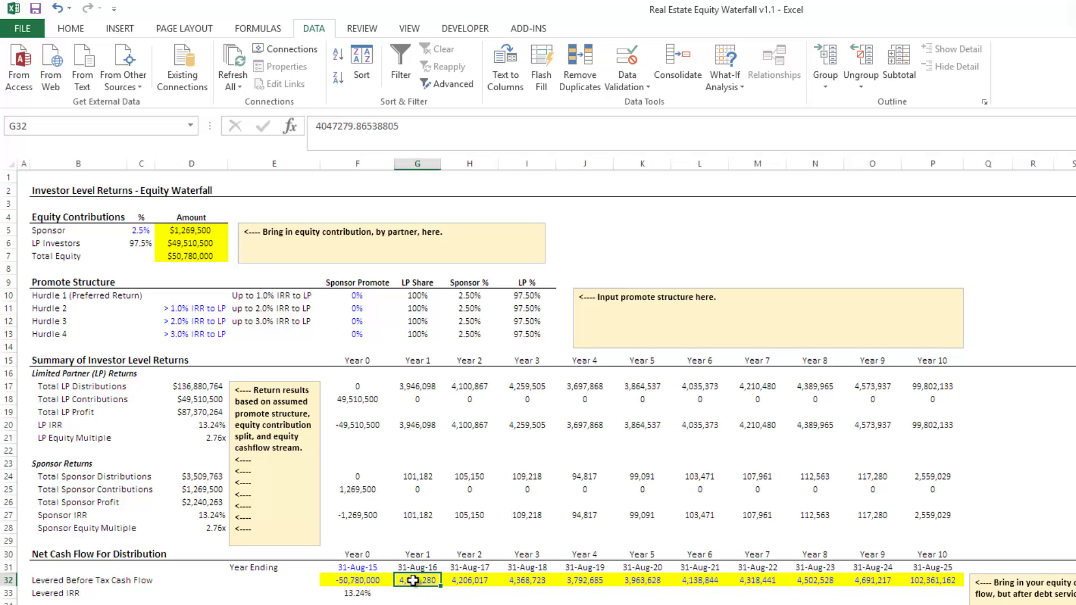
pyautogui.click(190, 257)
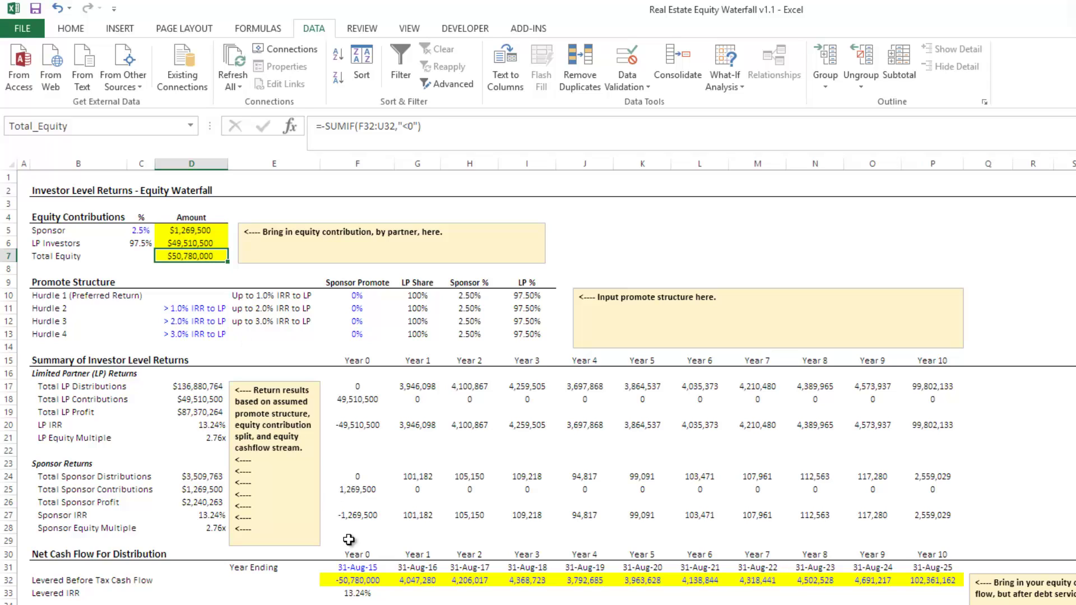
pyautogui.moveTo(364, 583); pyautogui.dragTo(1073, 582)
pyautogui.click(202, 253)
pyautogui.click(142, 230)
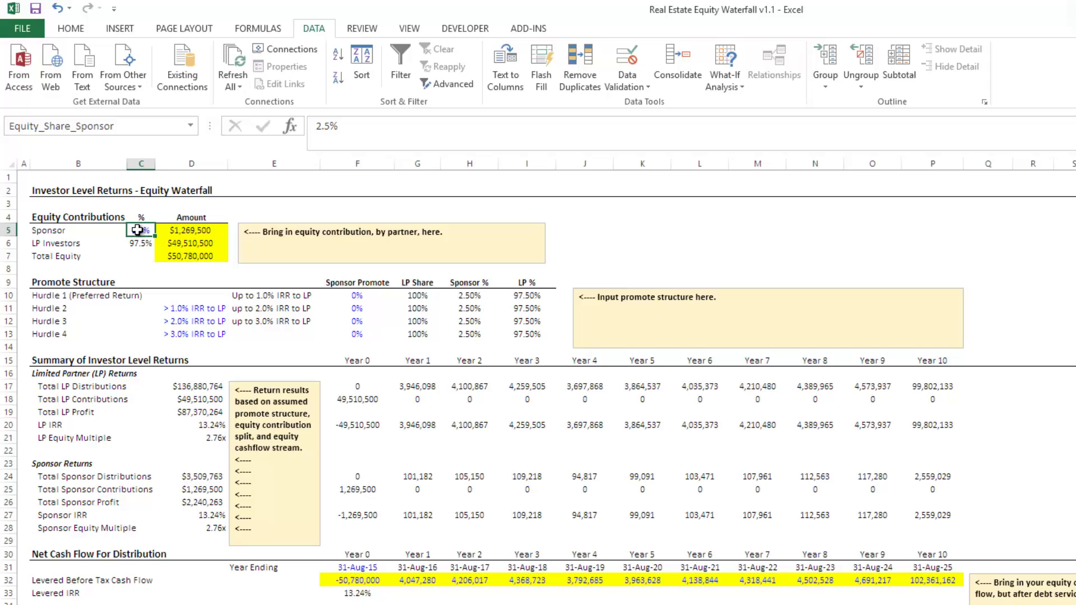
pyautogui.click(180, 230)
pyautogui.click(150, 231)
pyautogui.click(191, 231)
pyautogui.click(187, 245)
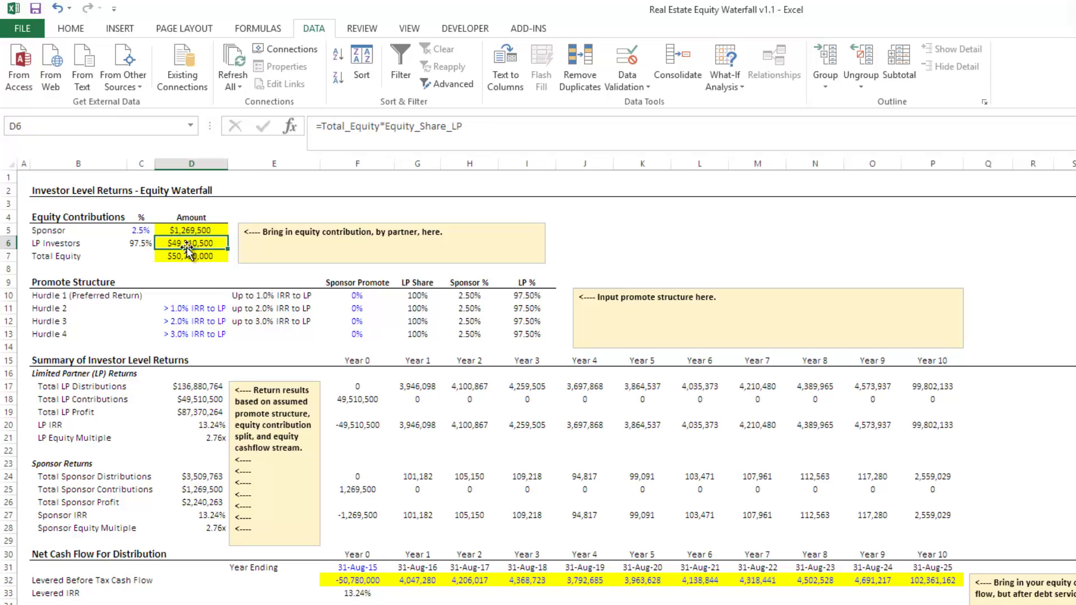
pyautogui.click(136, 245)
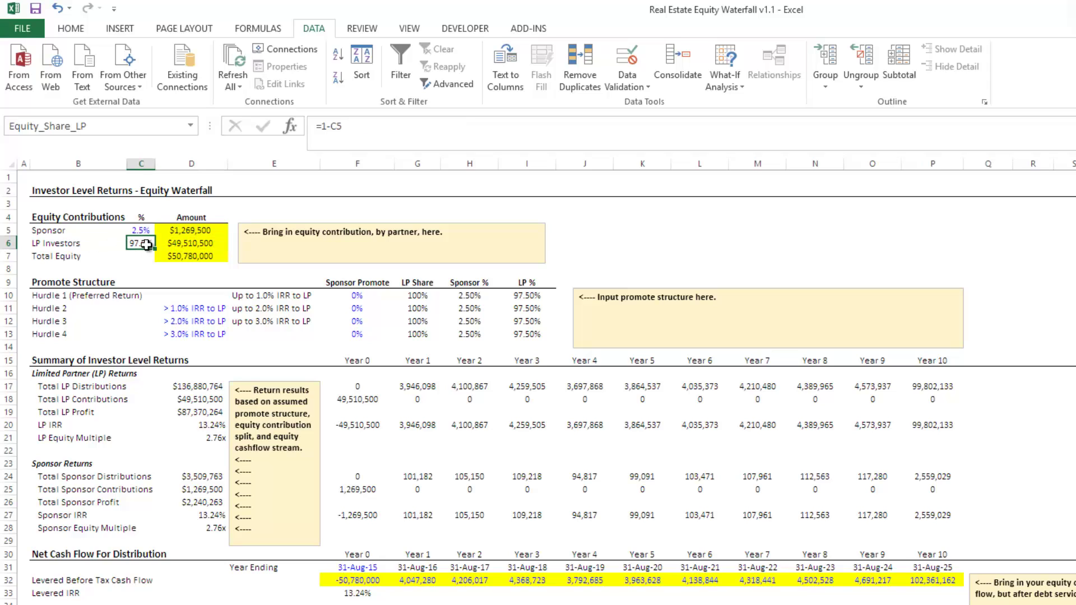
pyautogui.click(176, 231)
pyautogui.click(178, 244)
pyautogui.click(177, 231)
pyautogui.click(178, 244)
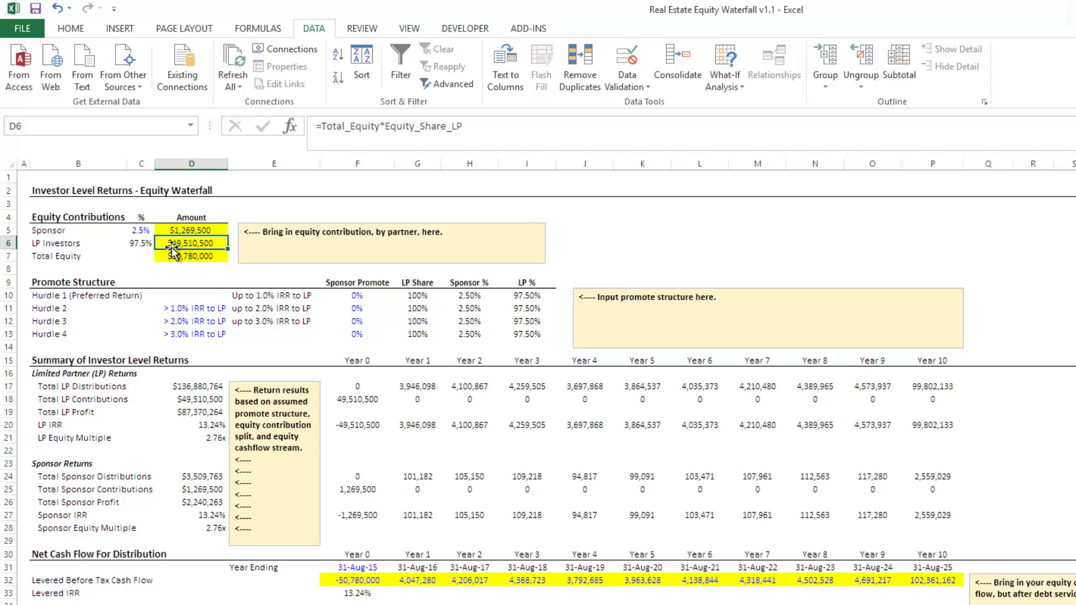
pyautogui.click(59, 374)
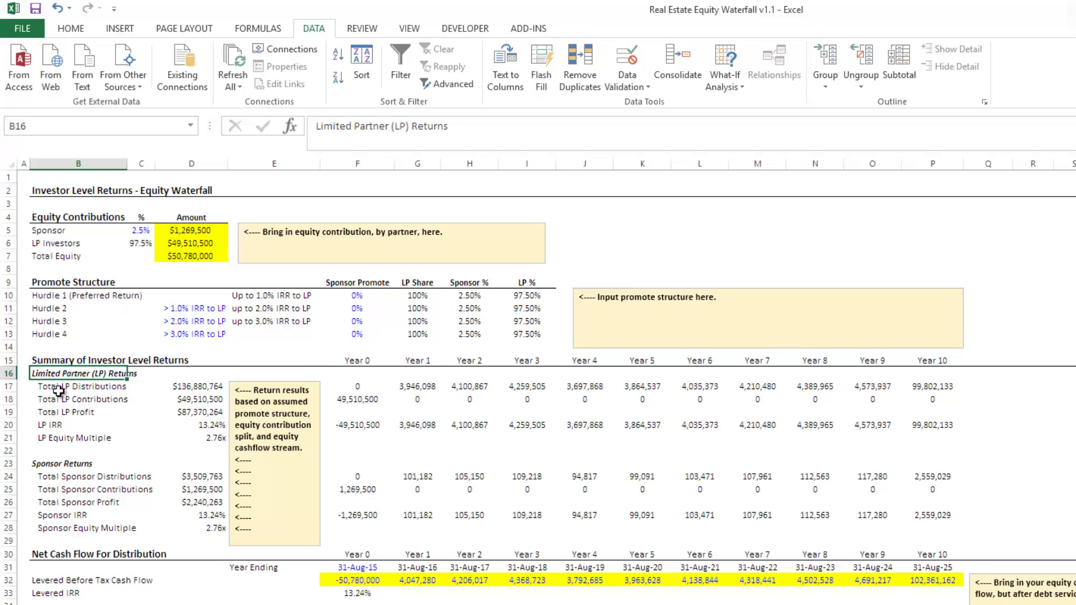
pyautogui.click(59, 389)
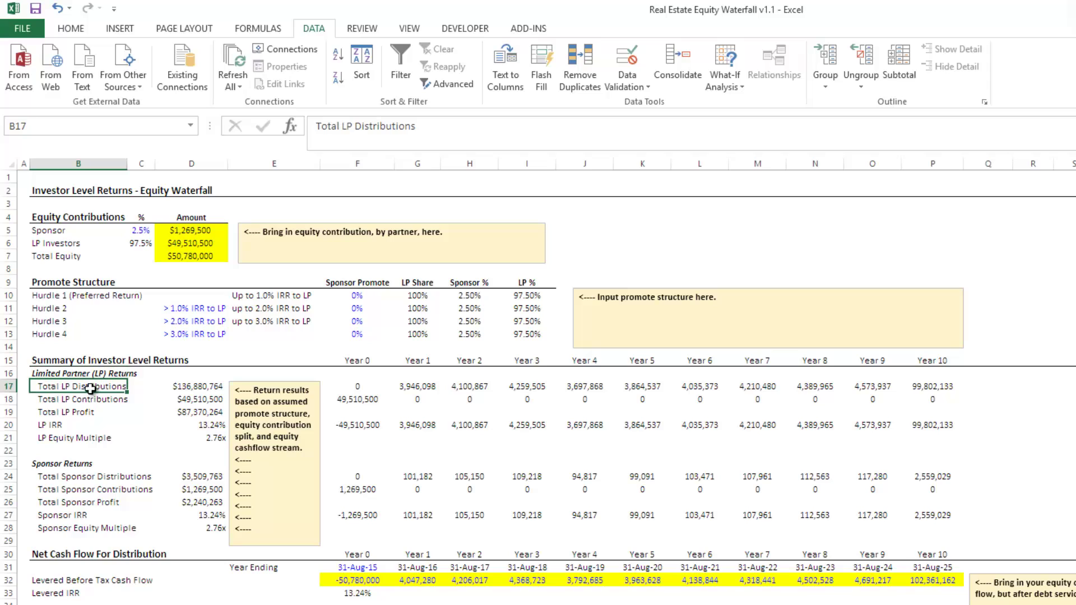
pyautogui.click(195, 390)
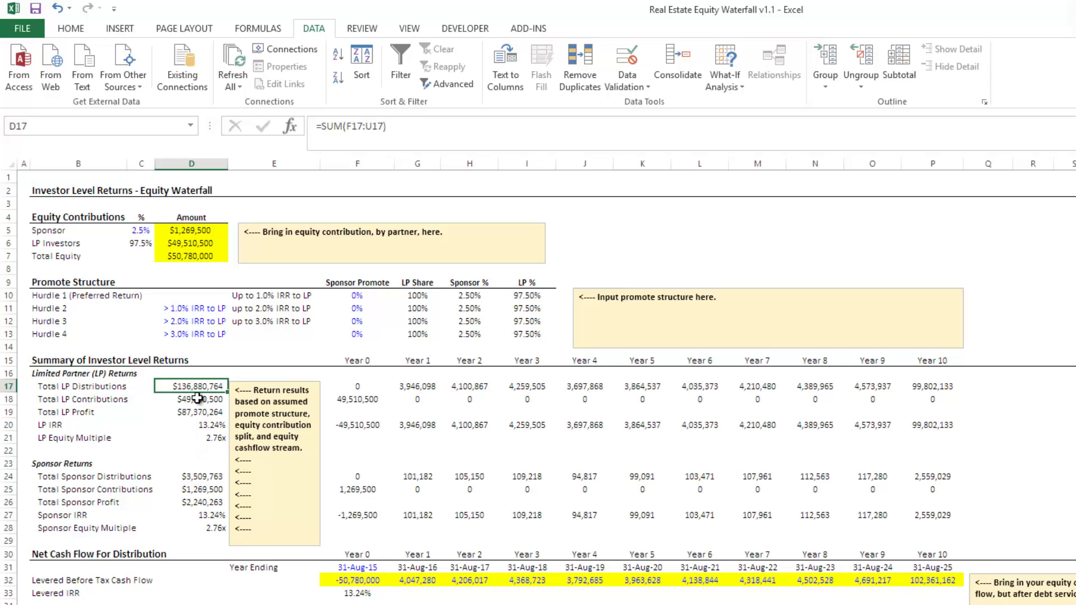
pyautogui.click(195, 402)
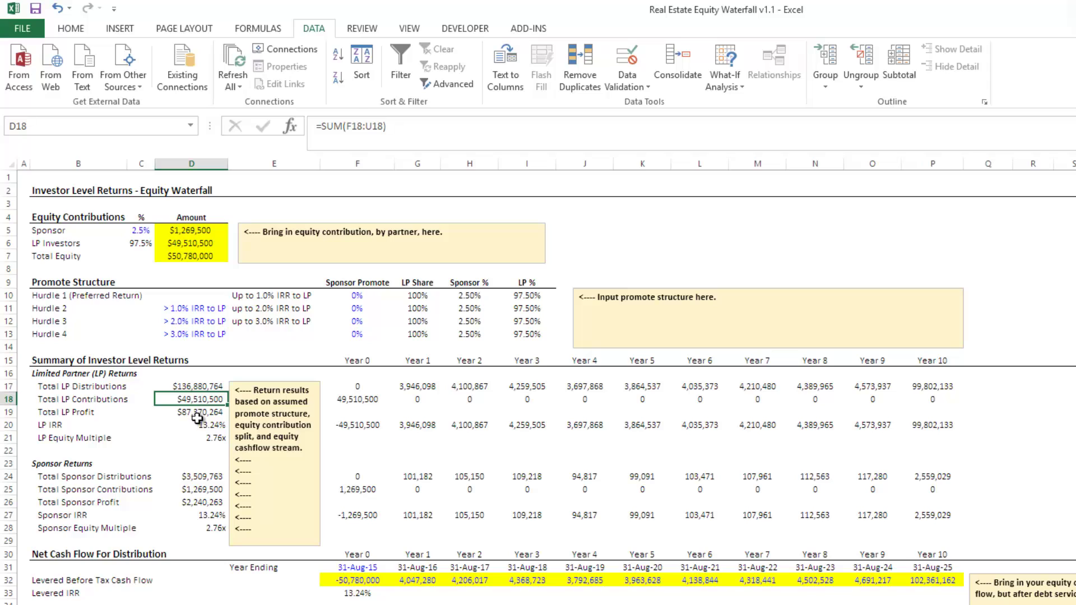
pyautogui.click(202, 413)
pyautogui.click(200, 388)
pyautogui.click(201, 399)
pyautogui.click(200, 427)
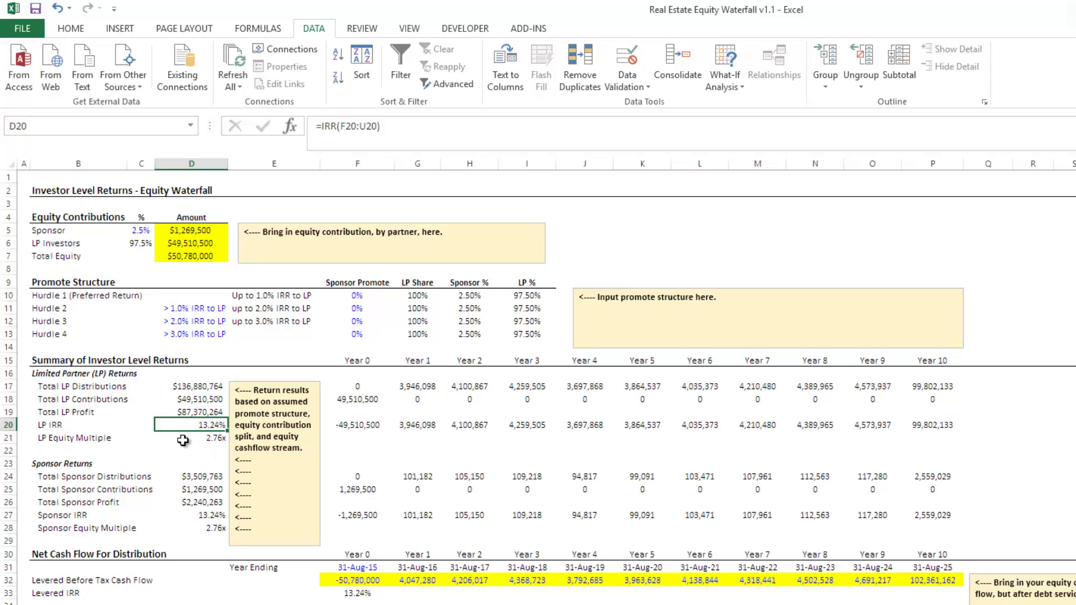
pyautogui.click(193, 440)
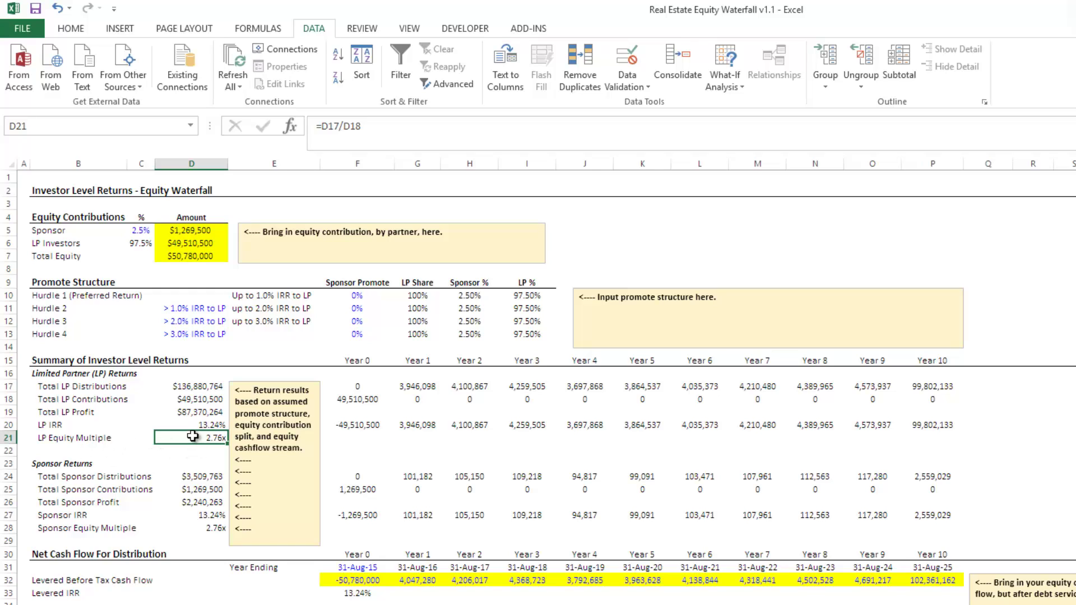
pyautogui.click(200, 399)
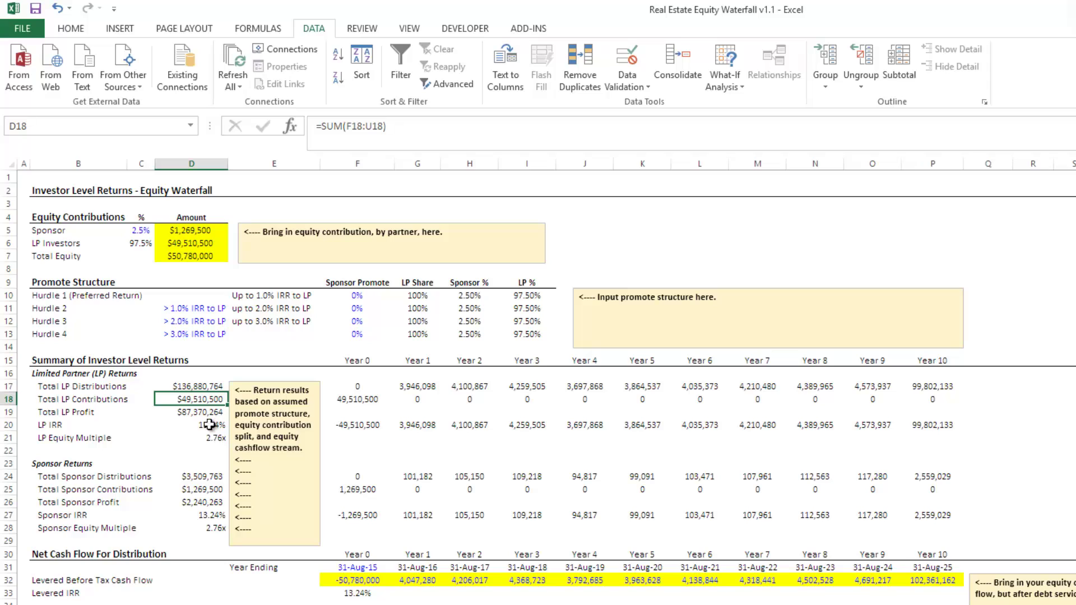
pyautogui.click(202, 387)
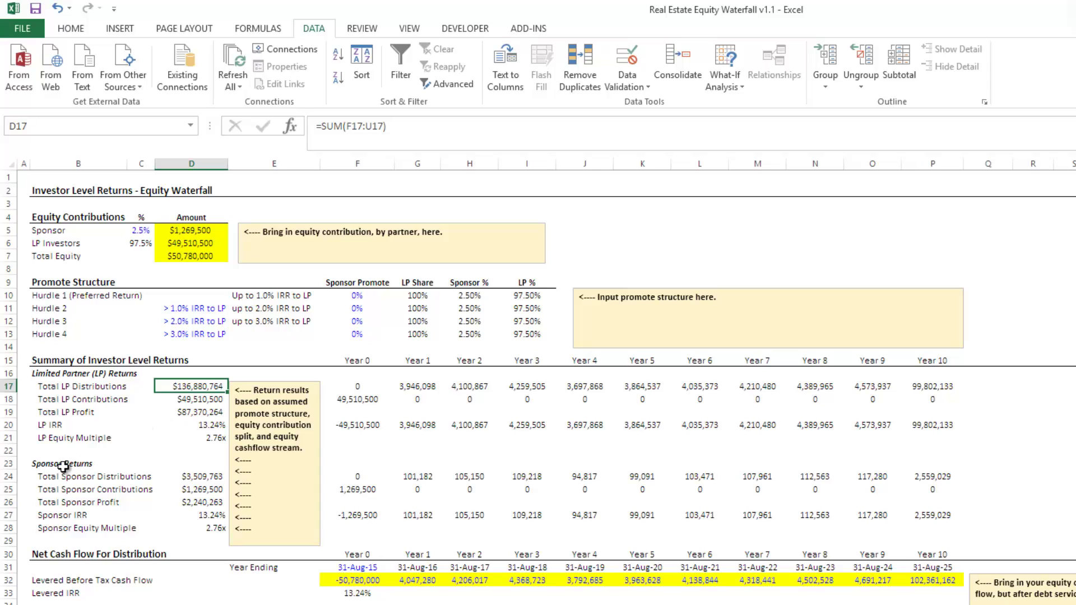
pyautogui.moveTo(62, 468); pyautogui.dragTo(197, 531)
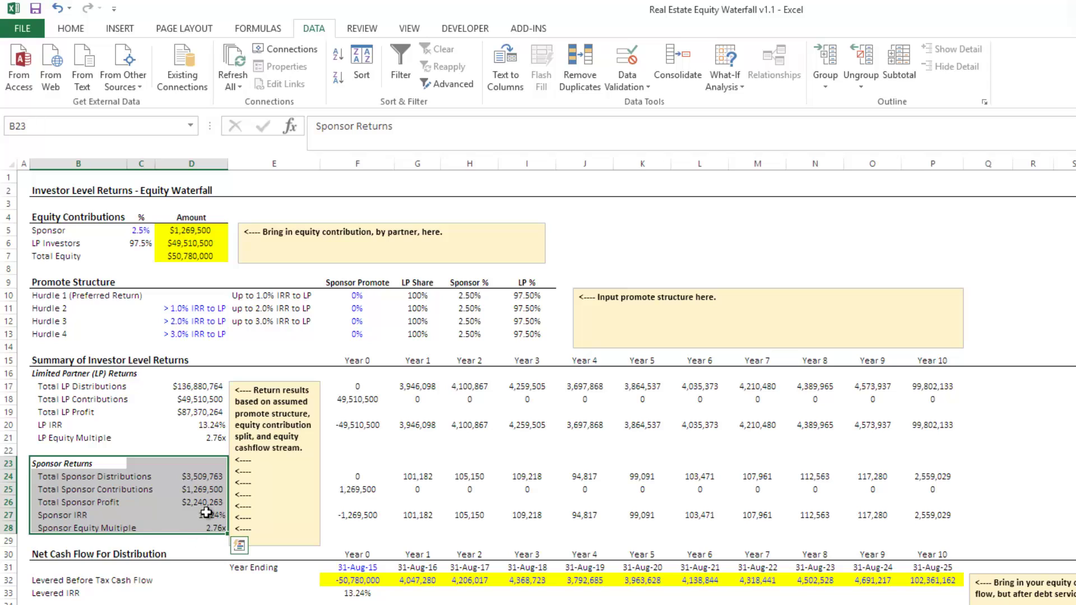
pyautogui.click(206, 512)
pyautogui.click(211, 429)
pyautogui.click(210, 515)
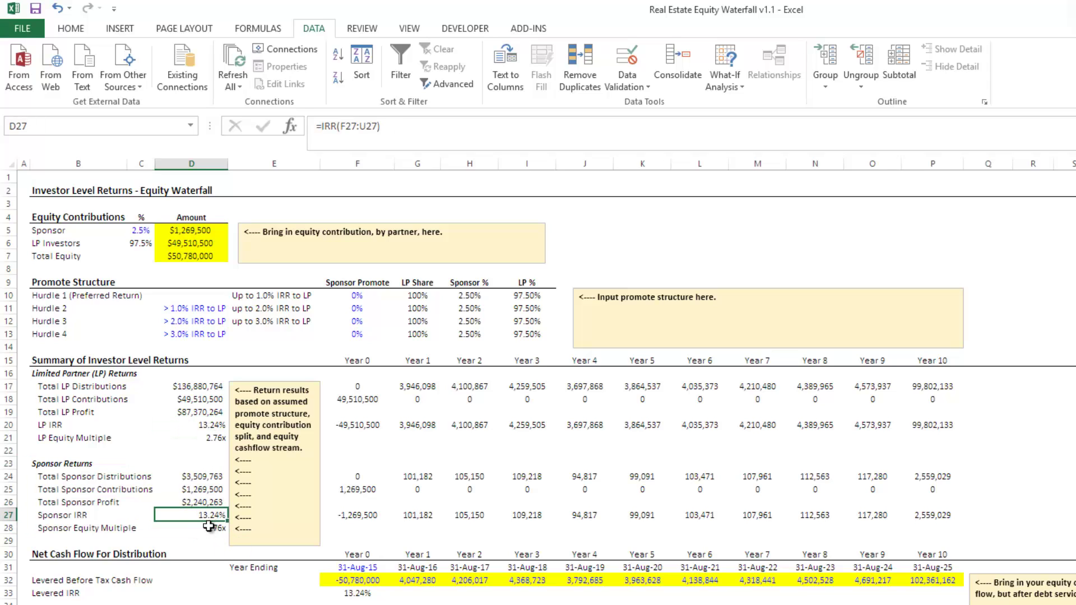
pyautogui.click(209, 528)
pyautogui.click(212, 429)
pyautogui.click(213, 441)
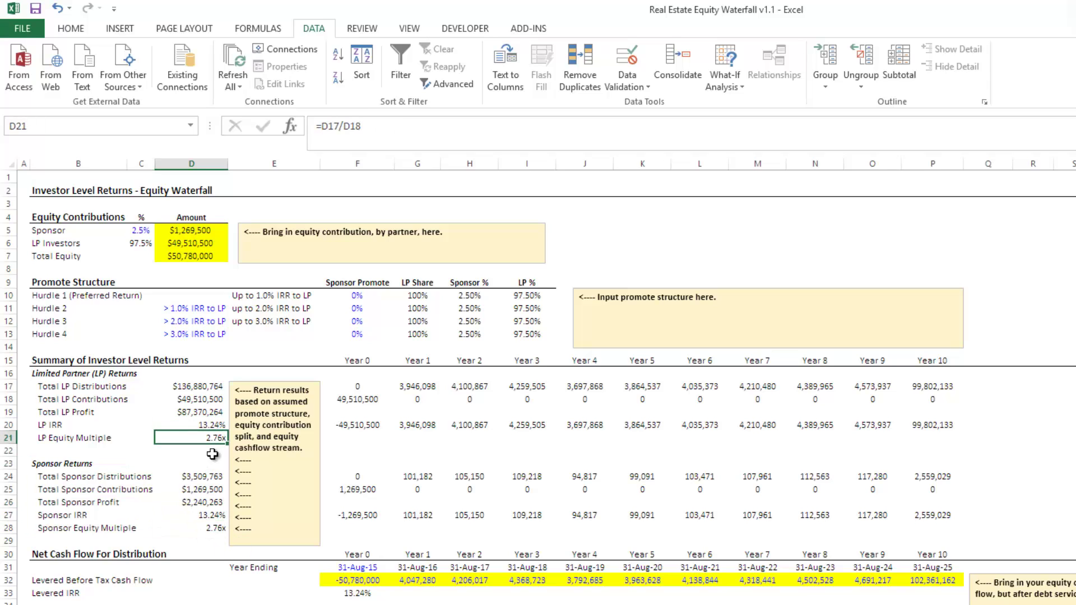
pyautogui.click(208, 515)
pyautogui.click(211, 528)
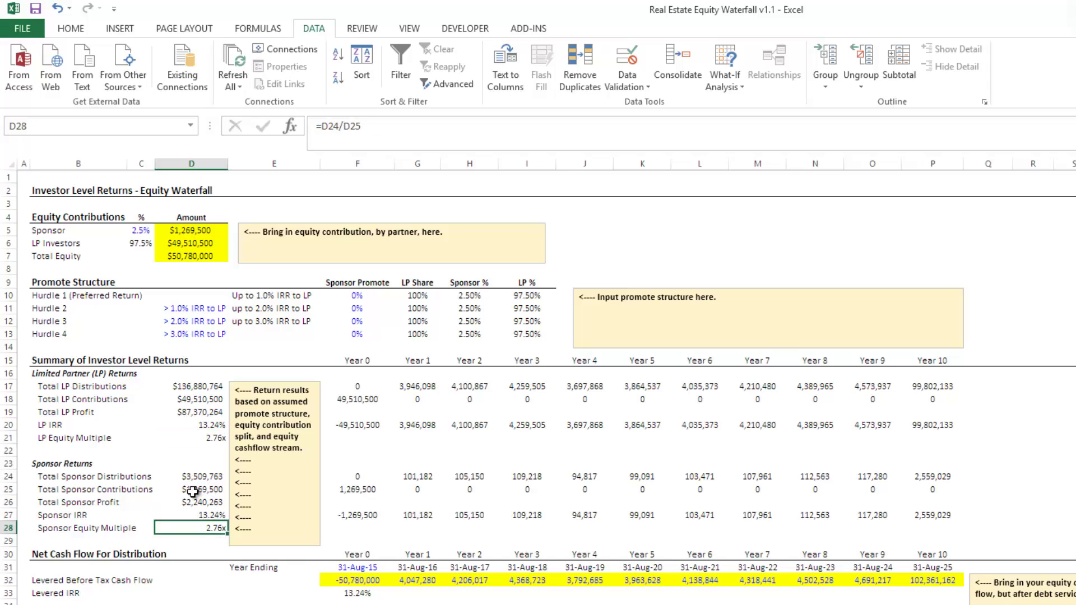
pyautogui.moveTo(78, 283); pyautogui.dragTo(515, 334)
pyautogui.click(88, 293)
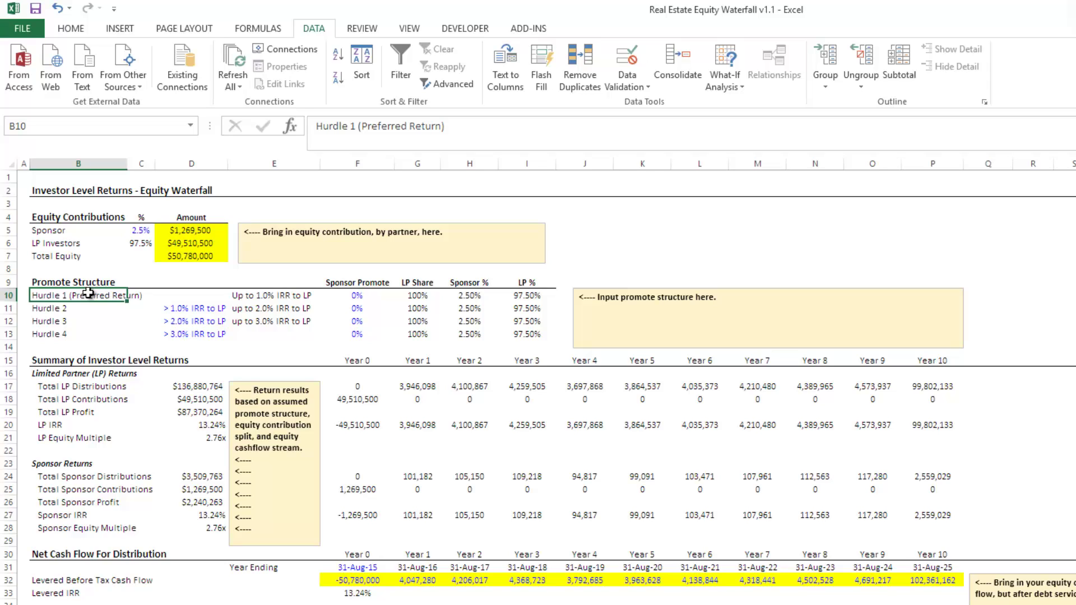
# Review the 2.5% sponsor and LP equity shares, then set the Hurdle 2 threshold in D11 to 8%.
pyautogui.click(136, 233)
pyautogui.click(139, 246)
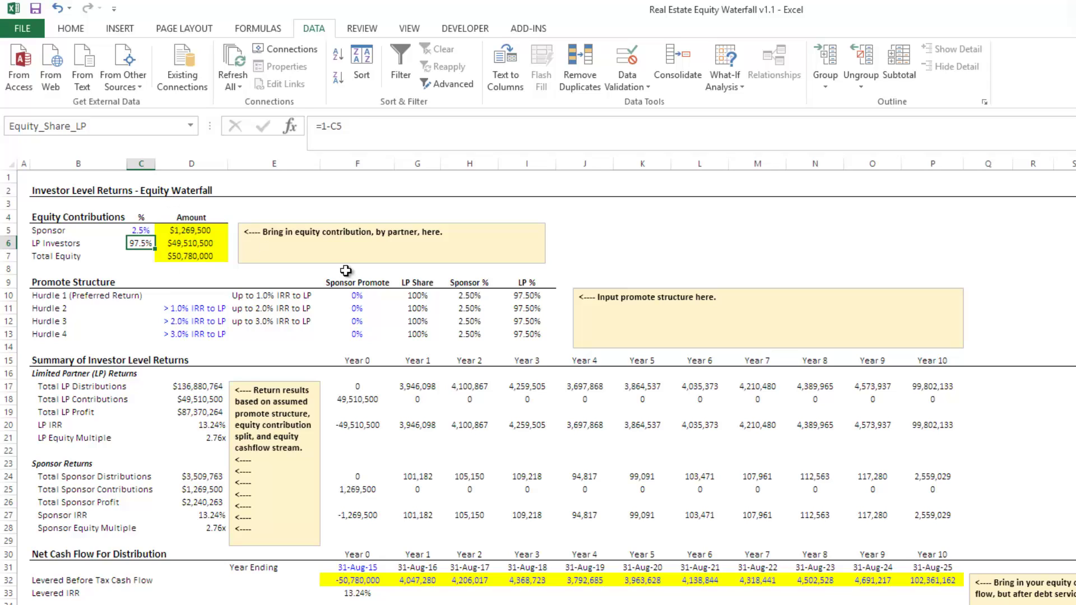
pyautogui.click(180, 308)
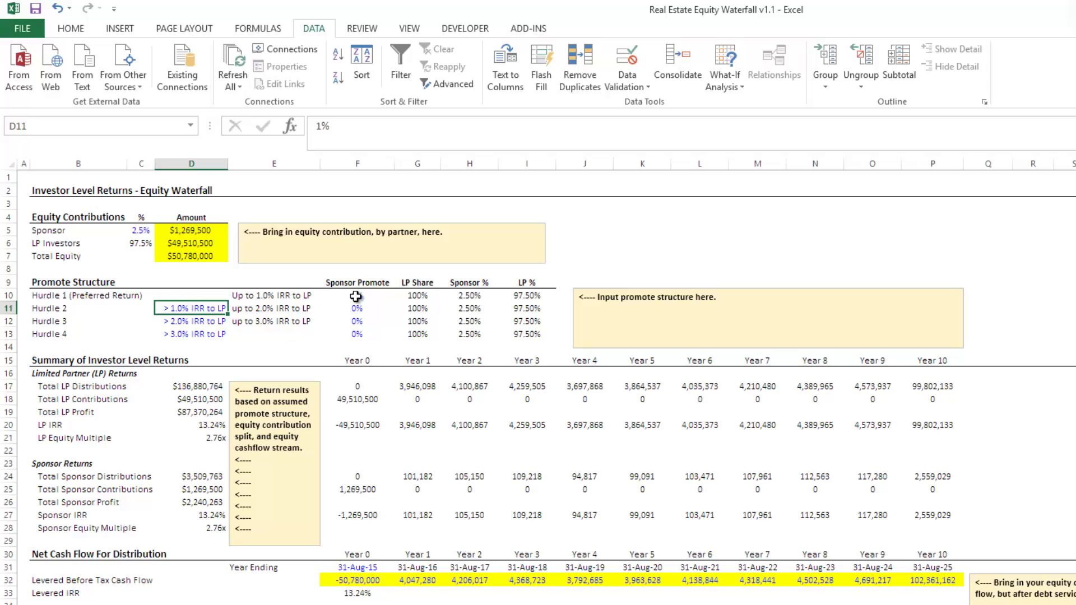
pyautogui.moveTo(356, 297); pyautogui.dragTo(357, 335)
pyautogui.click(207, 305)
pyautogui.write('8')
pyautogui.press('Return')
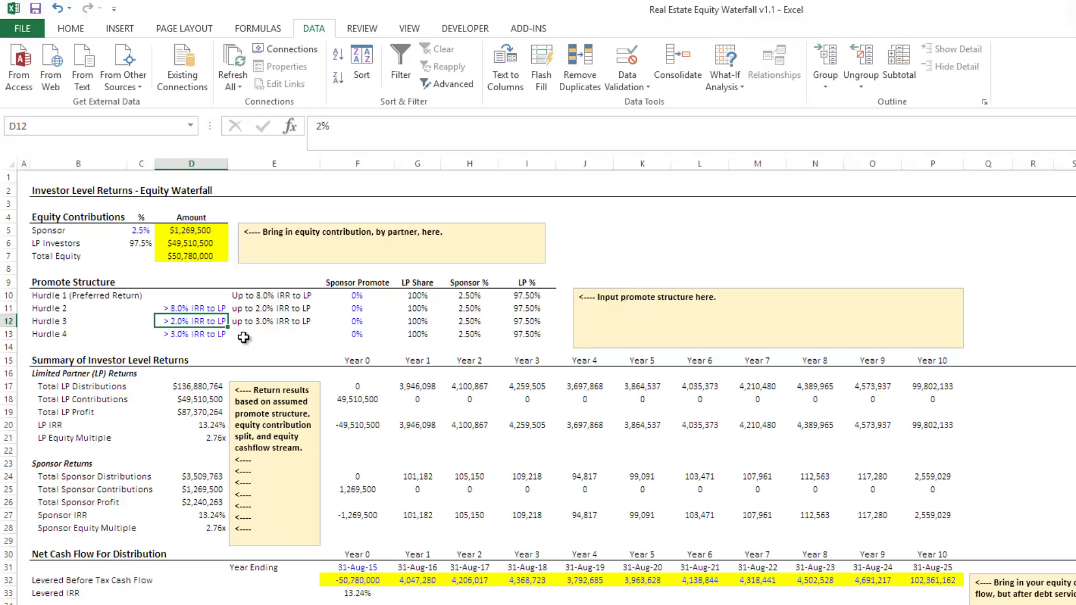
# Recheck the new 8% threshold against the sponsor and LP equity shares.
pyautogui.press('Up')
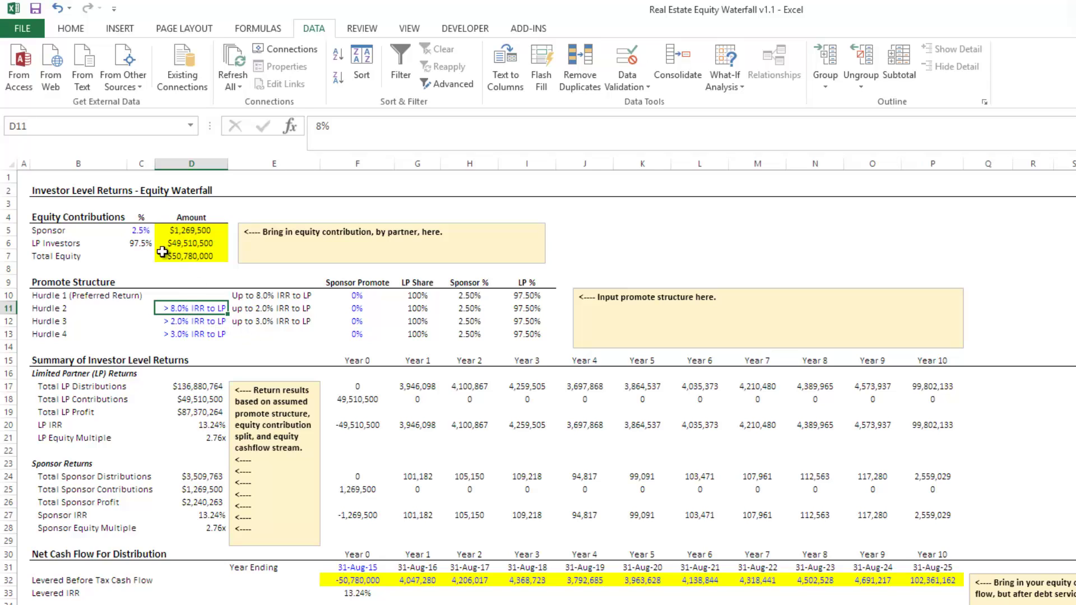
pyautogui.click(139, 242)
pyautogui.click(141, 230)
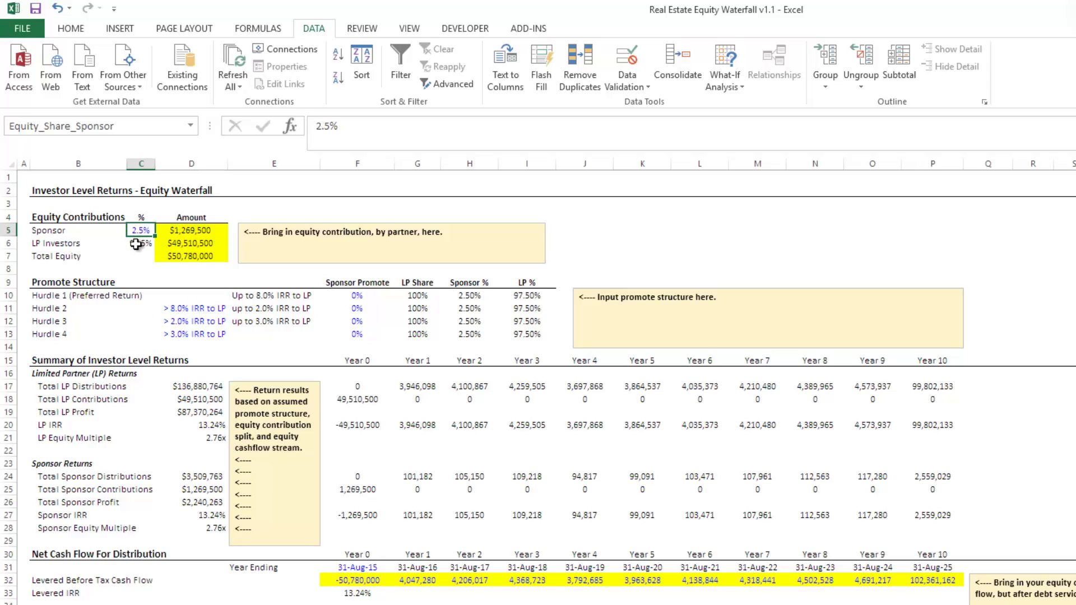
pyautogui.click(140, 243)
pyautogui.click(183, 312)
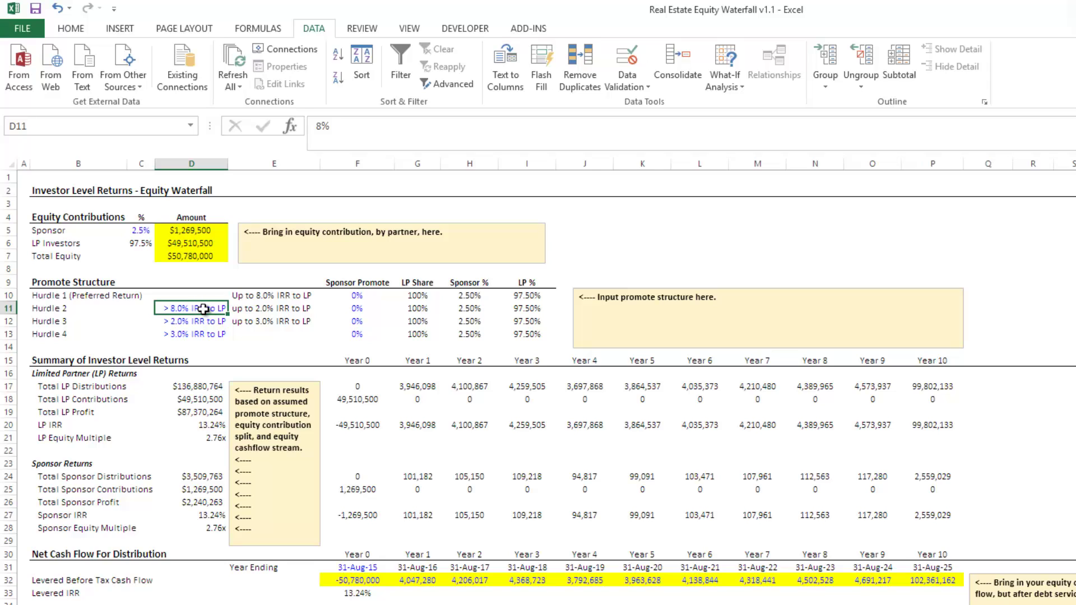
pyautogui.click(354, 315)
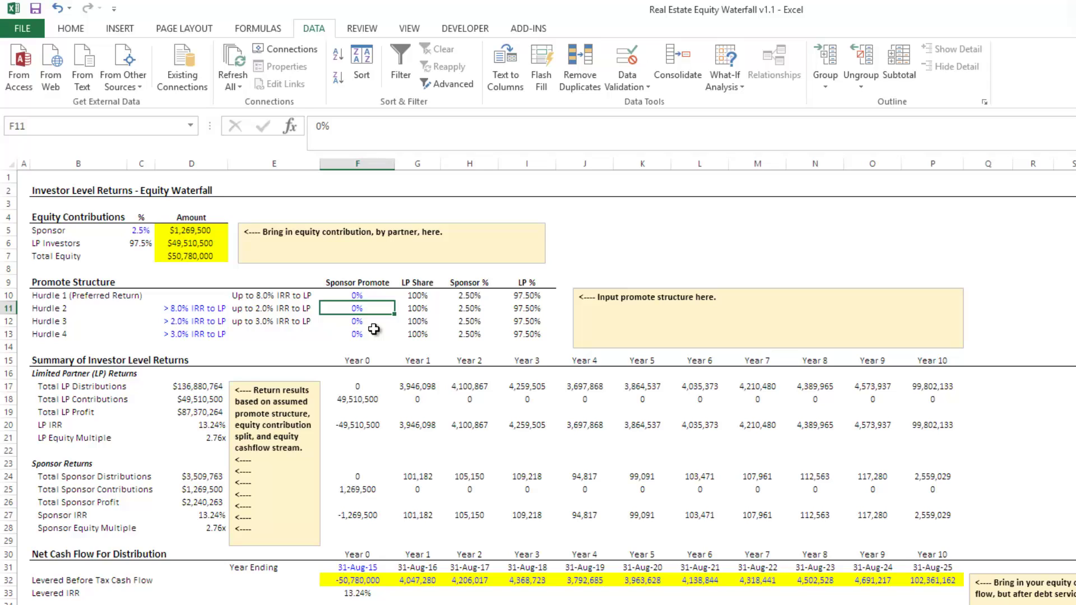
# Enter a 10% sponsor promote for Hurdle 2 in F11.
pyautogui.write('10')
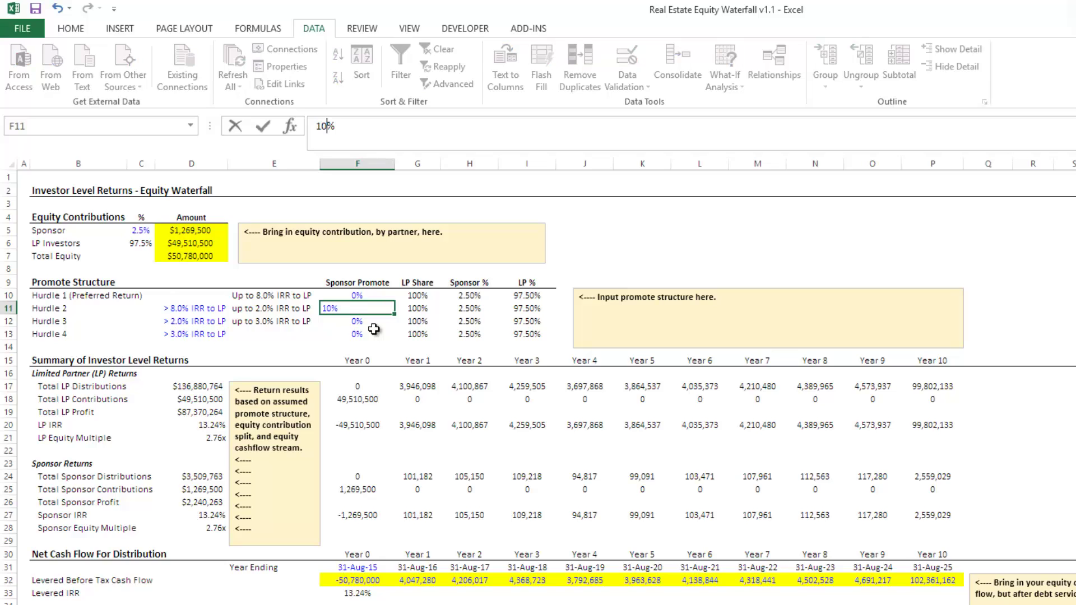
pyautogui.press('Return')
pyautogui.press('Up')
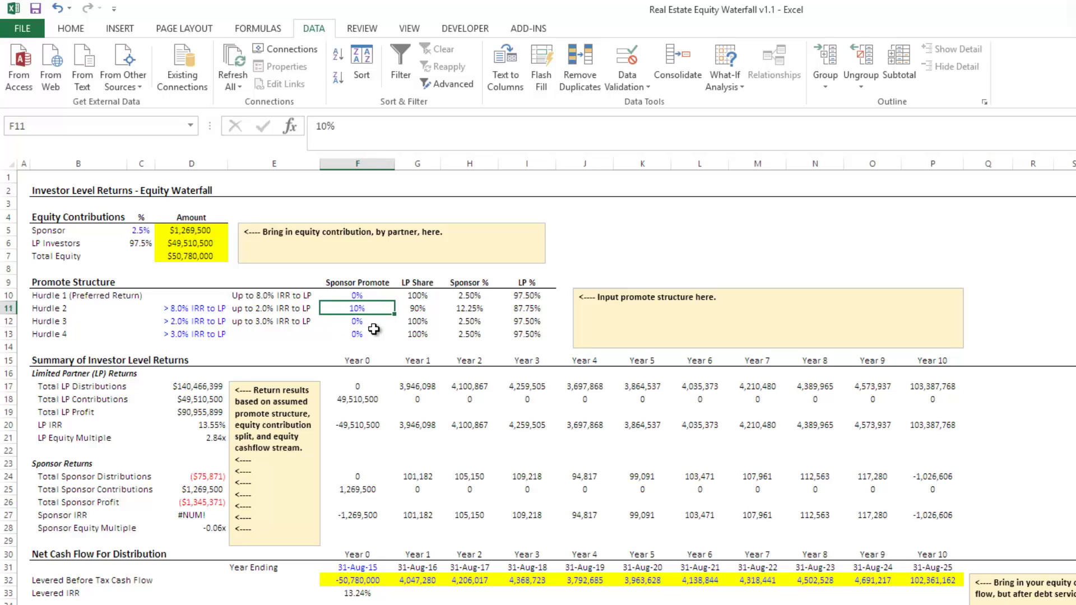
pyautogui.press('Right')
pyautogui.press('Left')
# Review the equity shares and Hurdle 2's Sponsor %, LP % and LP Share formulas.
pyautogui.click(147, 231)
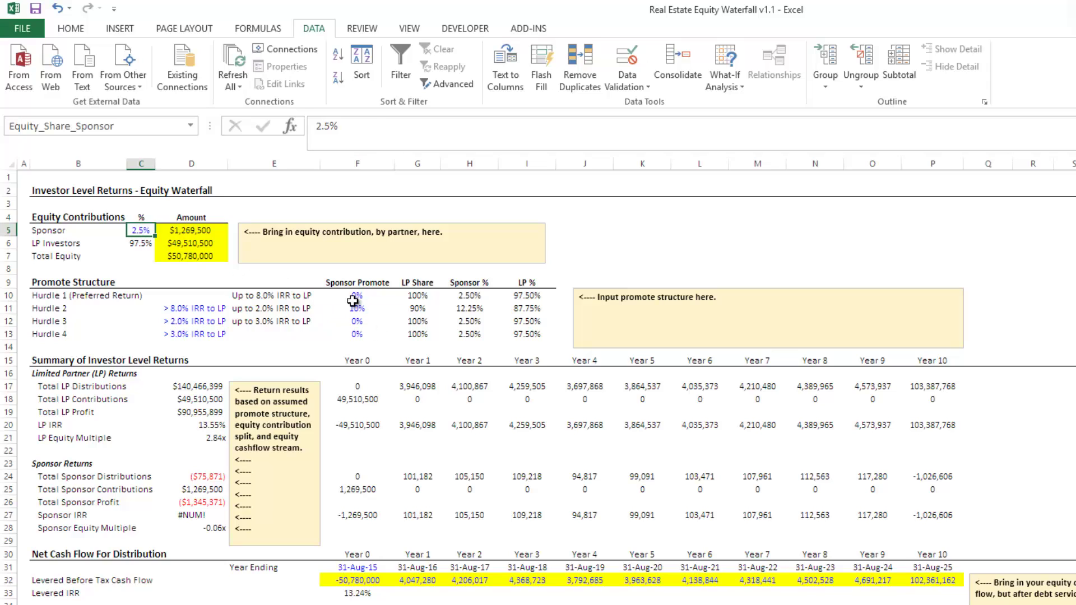
pyautogui.click(468, 308)
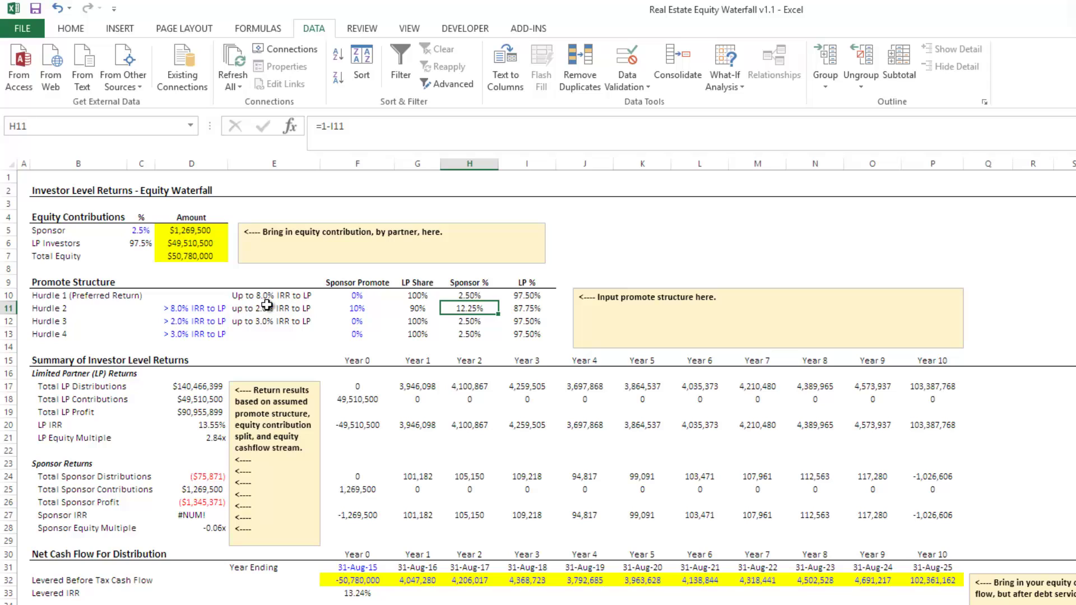
pyautogui.click(510, 309)
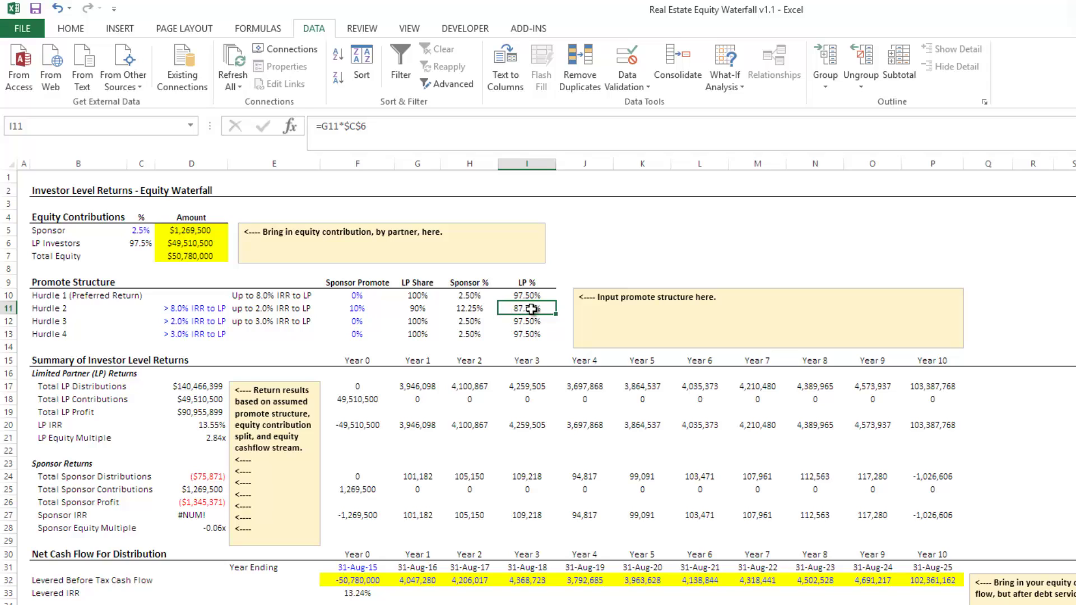
pyautogui.click(138, 245)
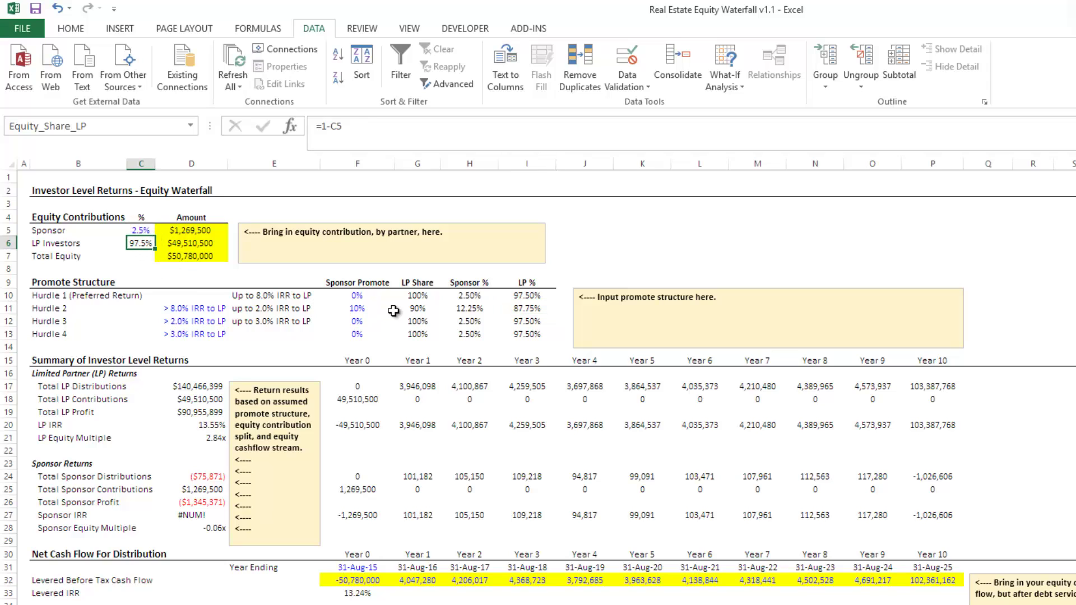
pyautogui.click(419, 309)
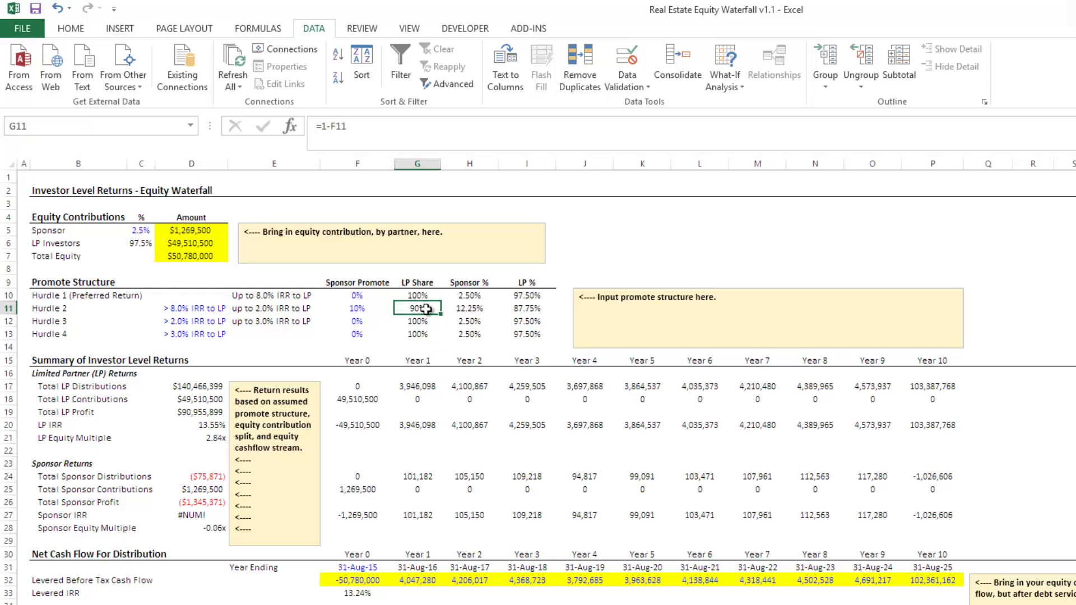
pyautogui.click(525, 308)
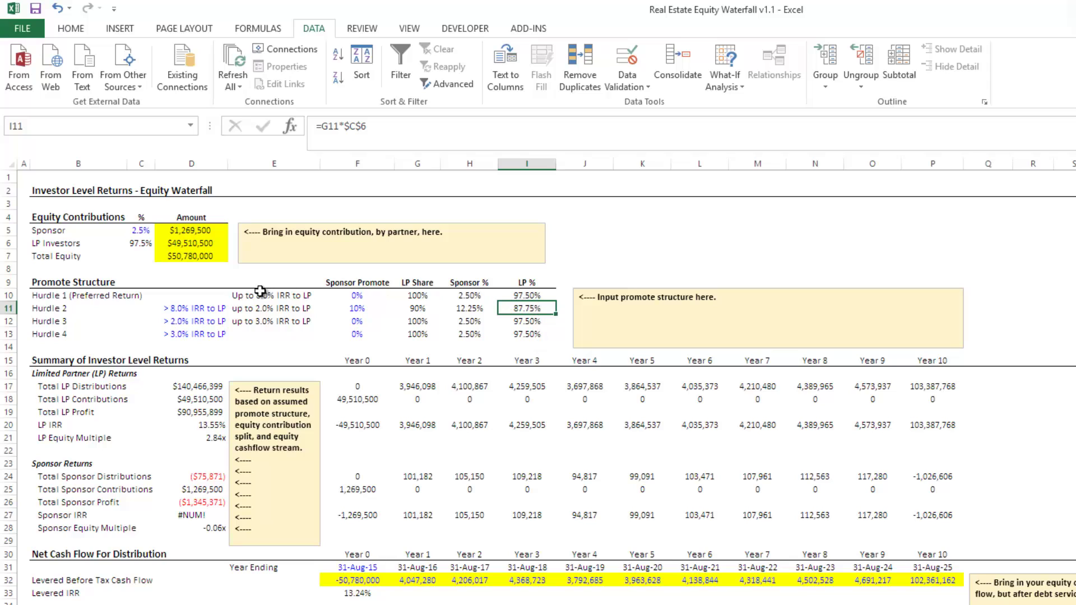
# Set the Hurdle 3 threshold in D12 to 10%.
pyautogui.click(198, 322)
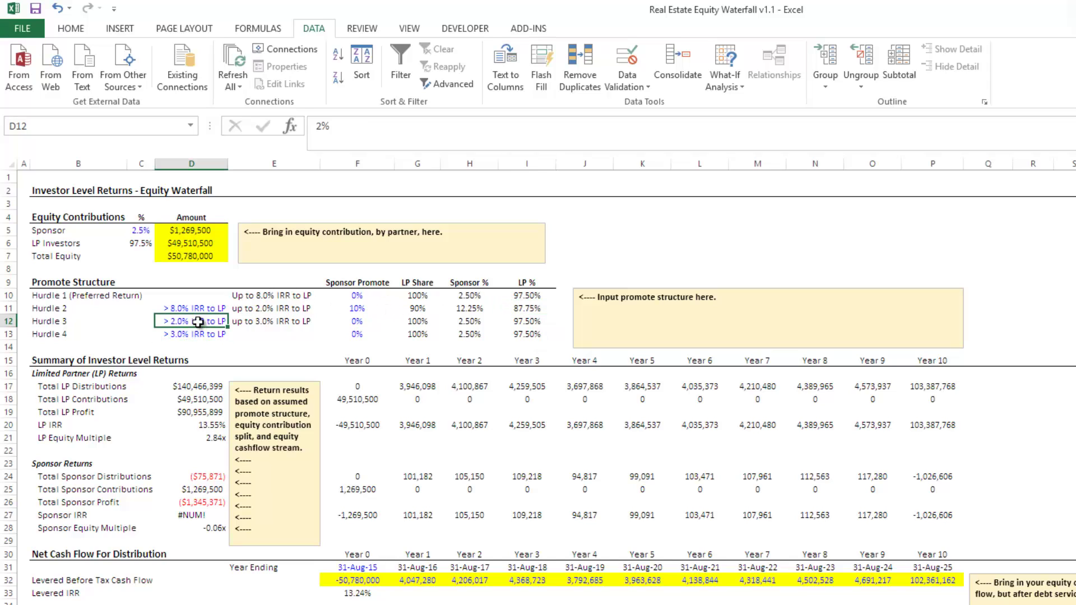
pyautogui.write('10')
pyautogui.hotkey('ctrl', 'Return')
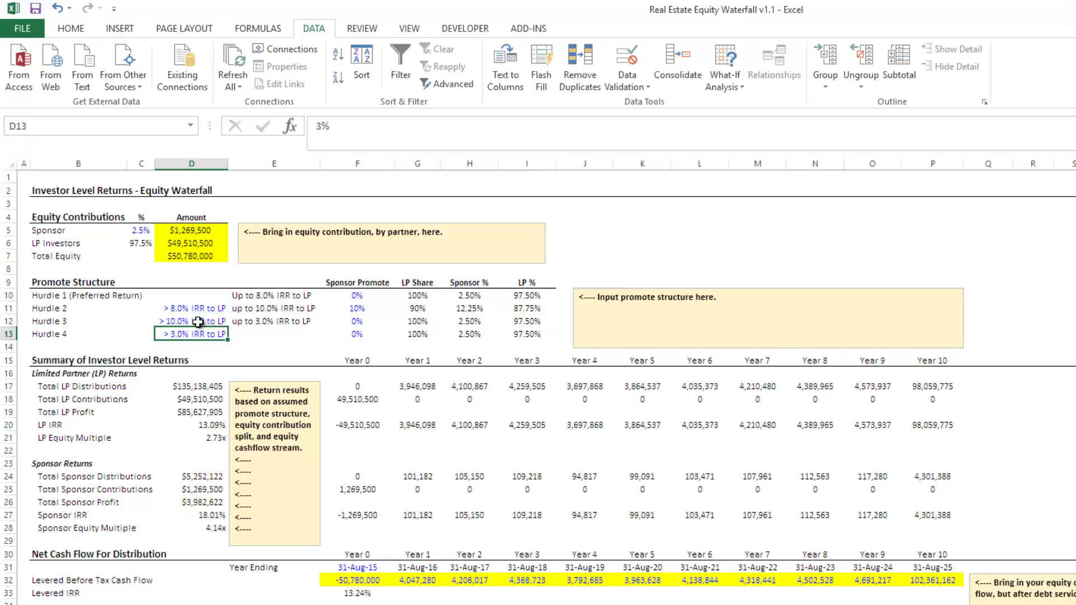
pyautogui.click(359, 310)
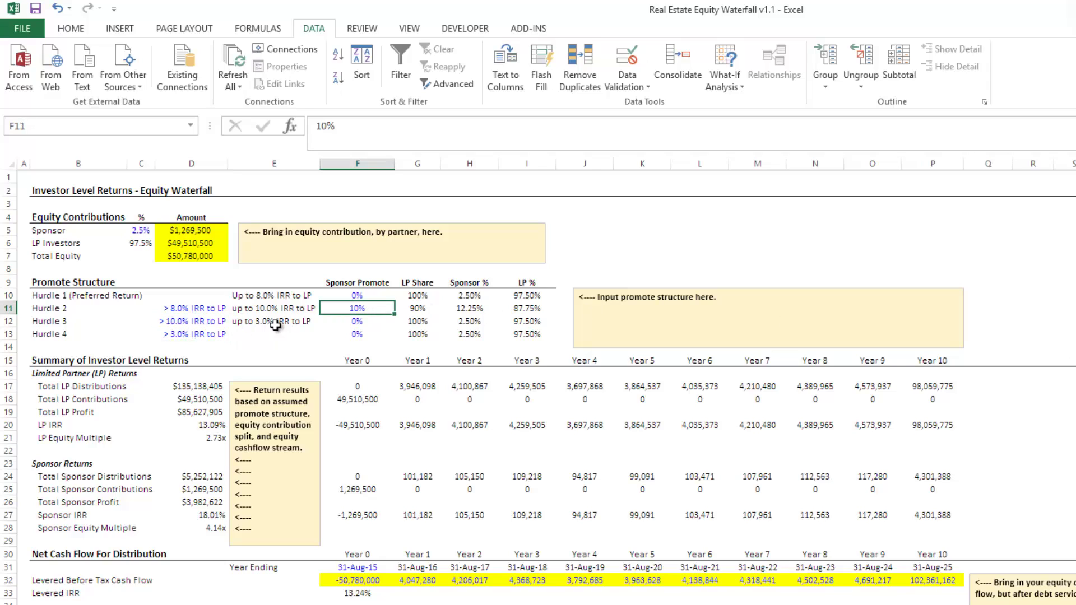
# Give Hurdle 3 a 25% sponsor promote in F12 and check its LP Share formula.
pyautogui.click(361, 321)
pyautogui.write('25')
pyautogui.hotkey('ctrl', 'Return')
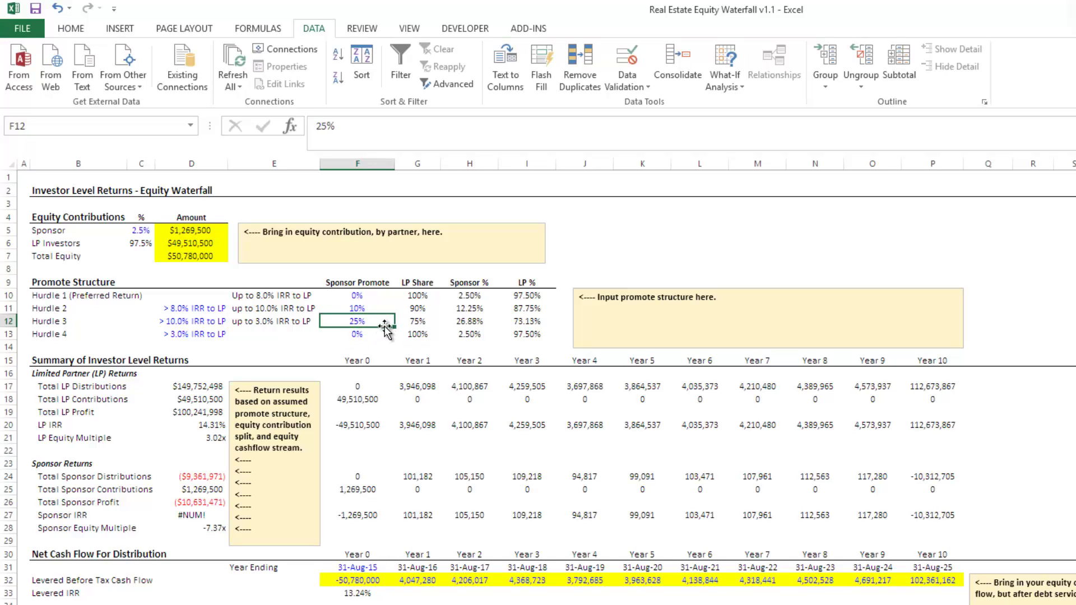
pyautogui.click(409, 321)
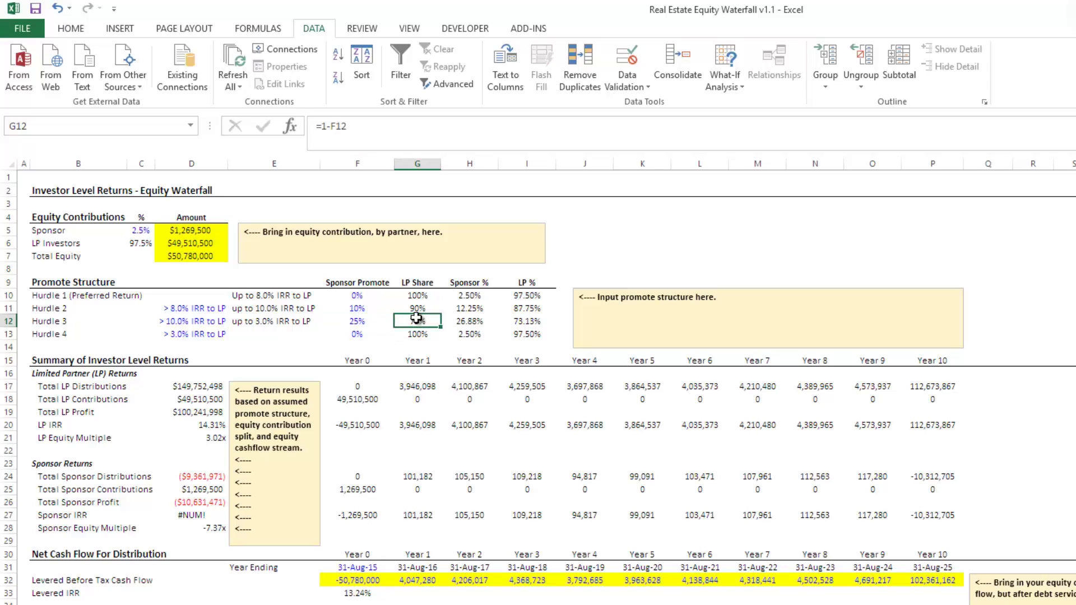
pyautogui.click(366, 321)
pyautogui.click(399, 320)
# Review the sponsor and LP equity shares and Hurdle 3's LP % and Sponsor % formulas.
pyautogui.click(135, 232)
pyautogui.click(137, 242)
pyautogui.click(139, 231)
pyautogui.click(142, 242)
pyautogui.click(141, 231)
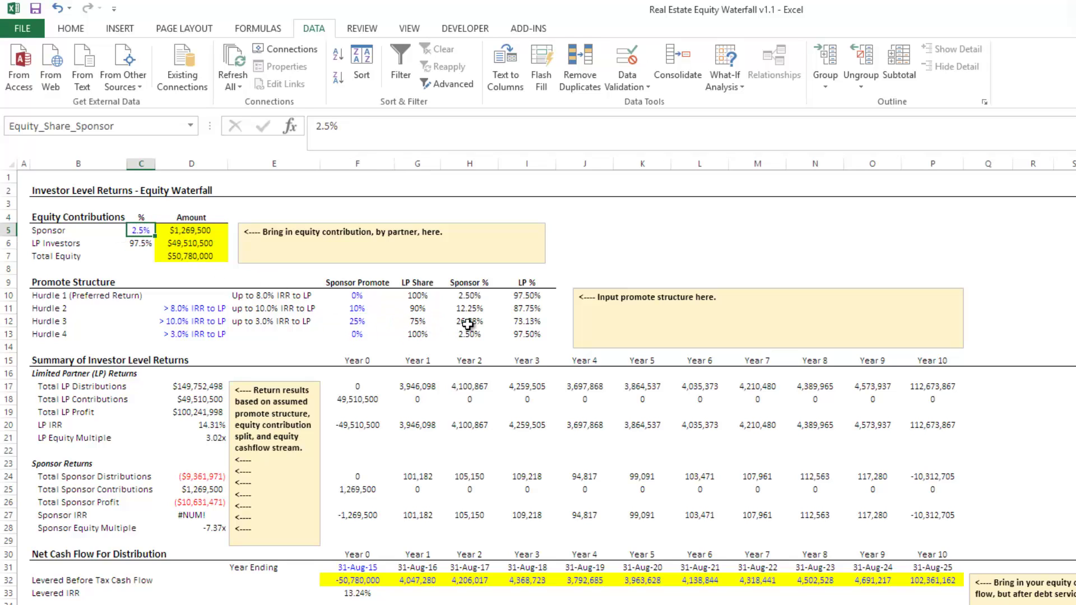
pyautogui.click(515, 321)
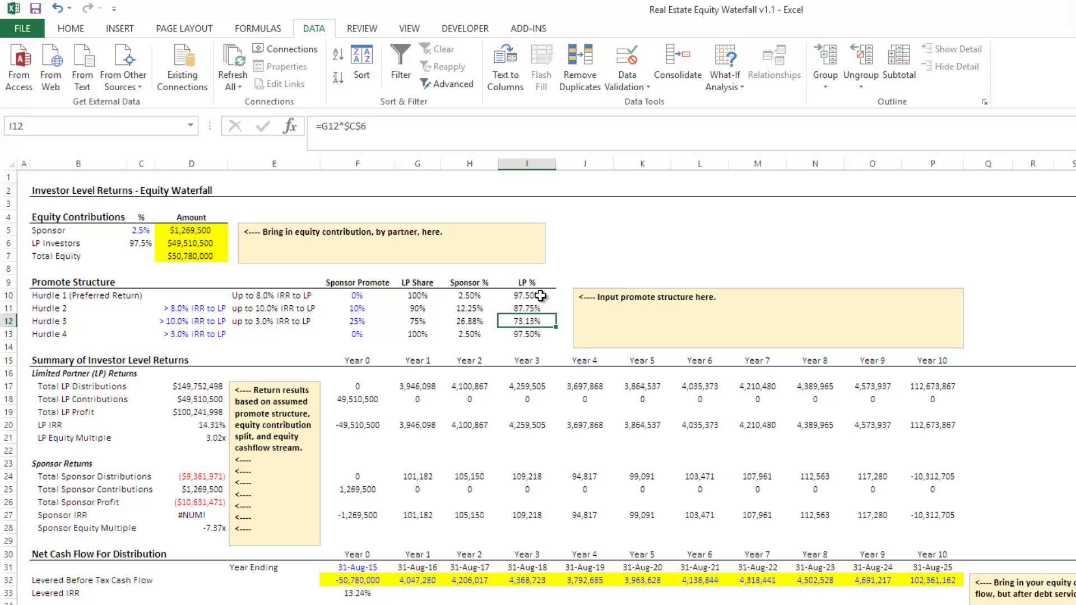
pyautogui.click(472, 327)
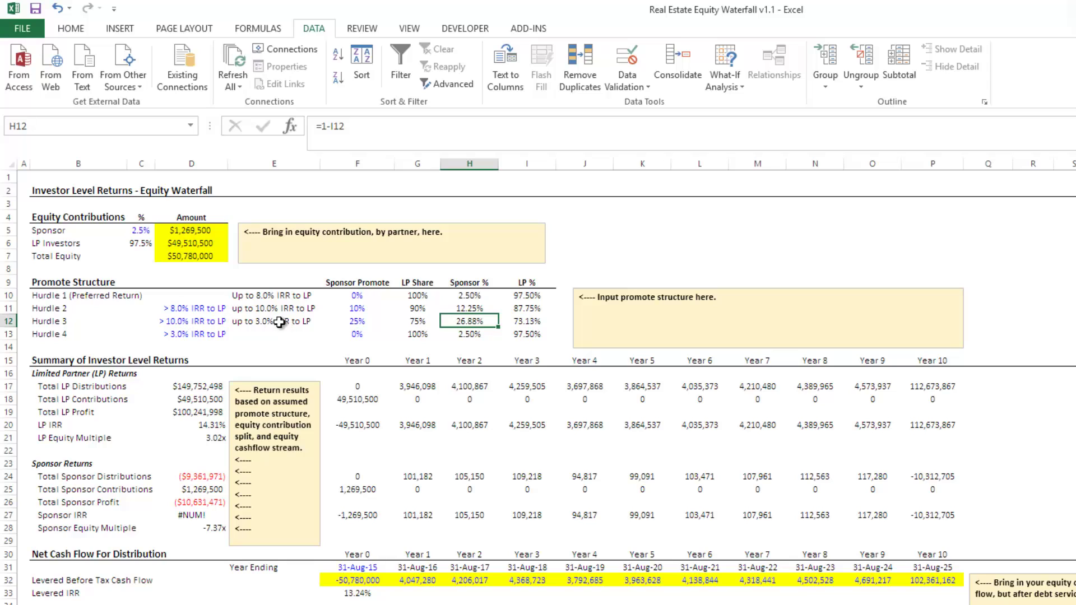
# Set the Hurdle 4 threshold in D13 to 15%.
pyautogui.click(203, 337)
pyautogui.write('15%')
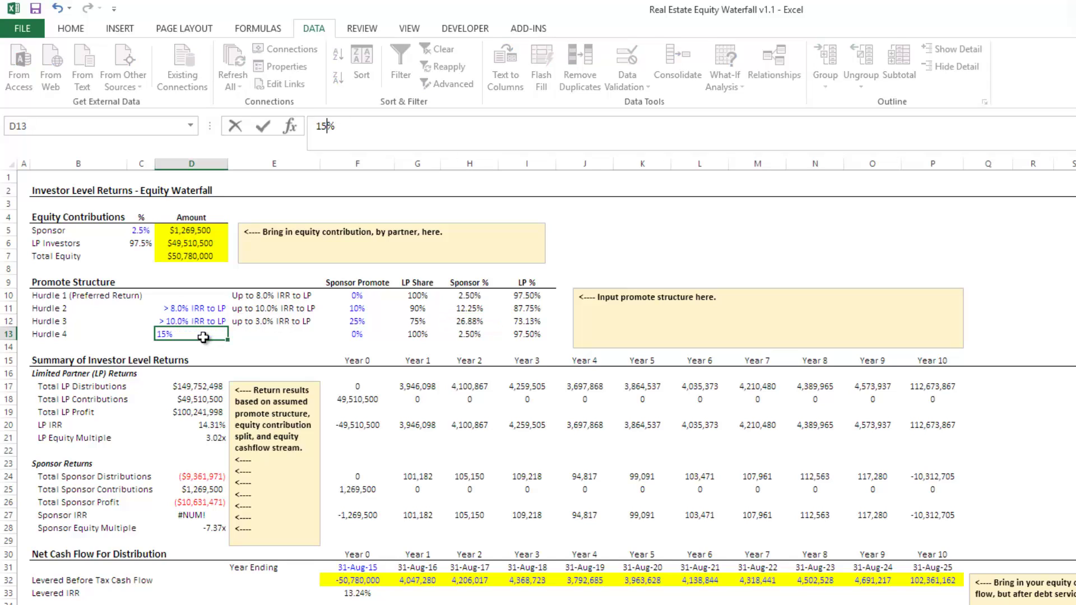
pyautogui.press('Return')
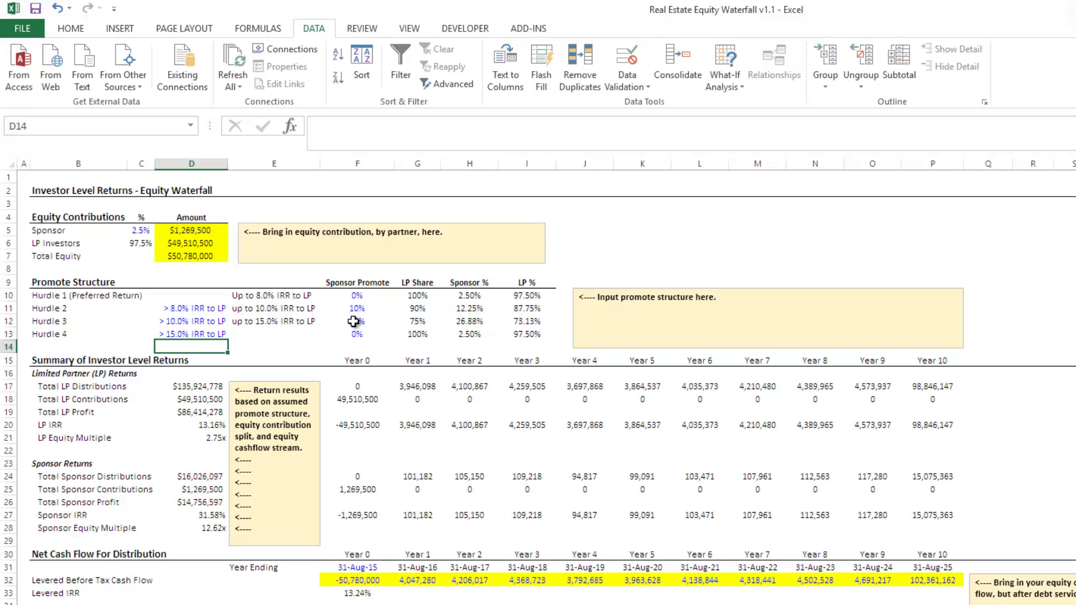
# Give Hurdle 4 a 50% sponsor promote in F13, then recheck its LP share and threshold.
pyautogui.click(353, 336)
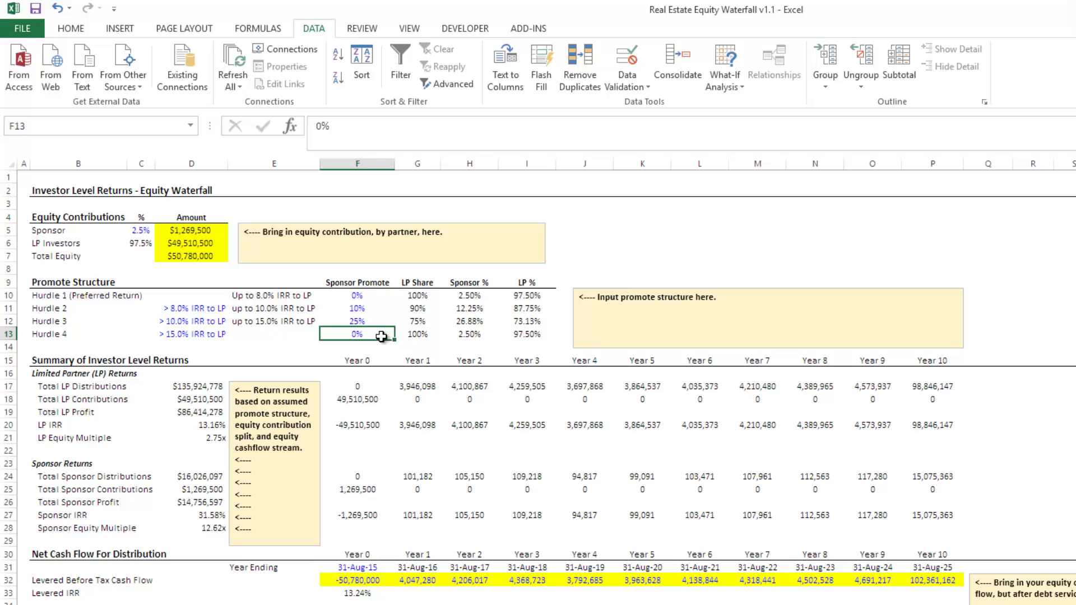
pyautogui.write('50%')
pyautogui.press('Return')
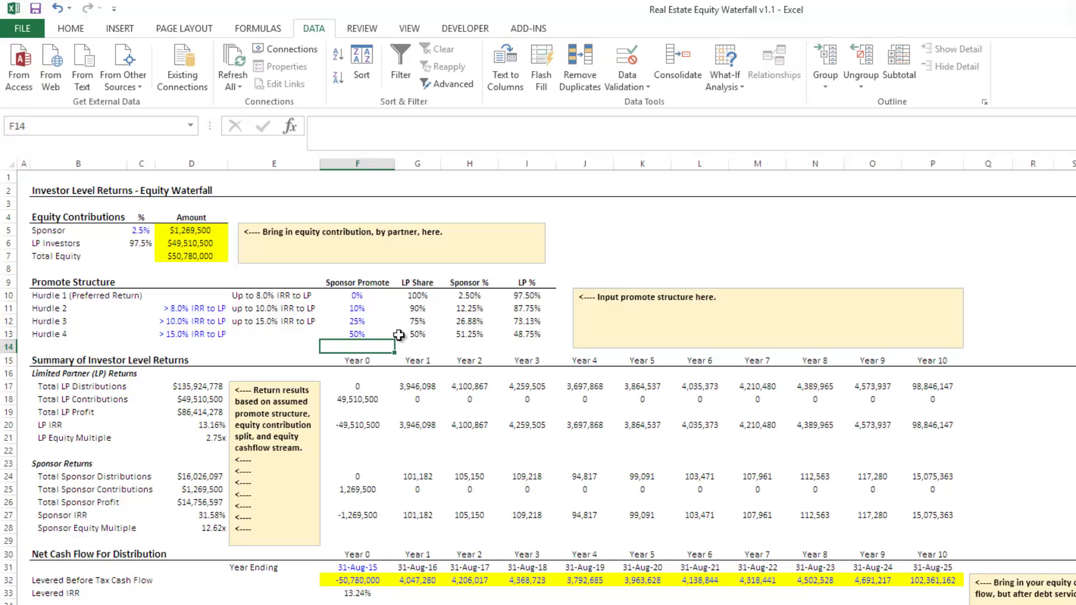
pyautogui.click(411, 333)
pyautogui.click(367, 334)
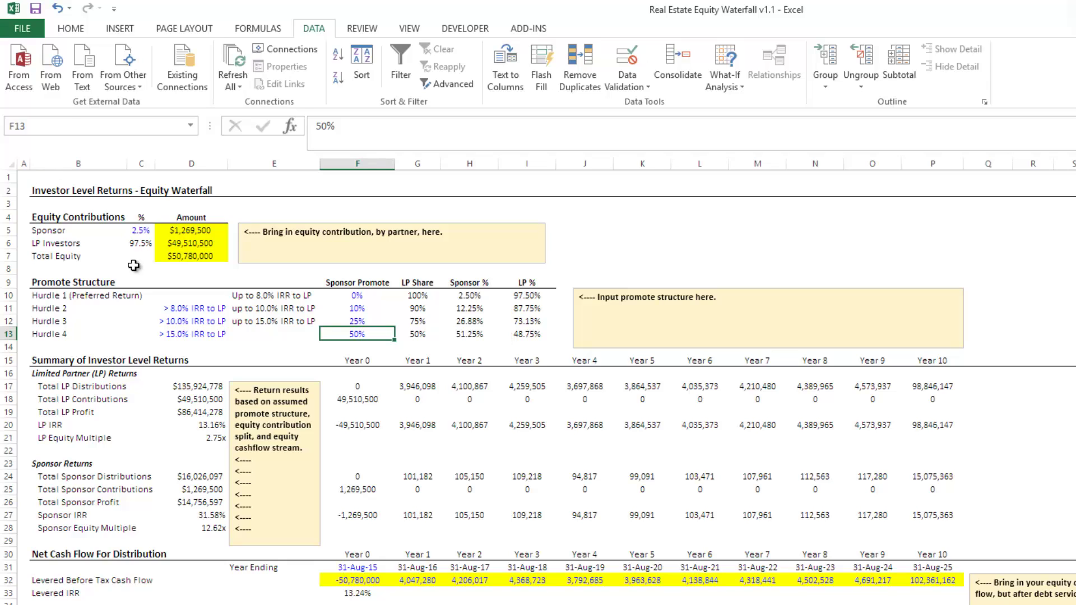
pyautogui.click(206, 334)
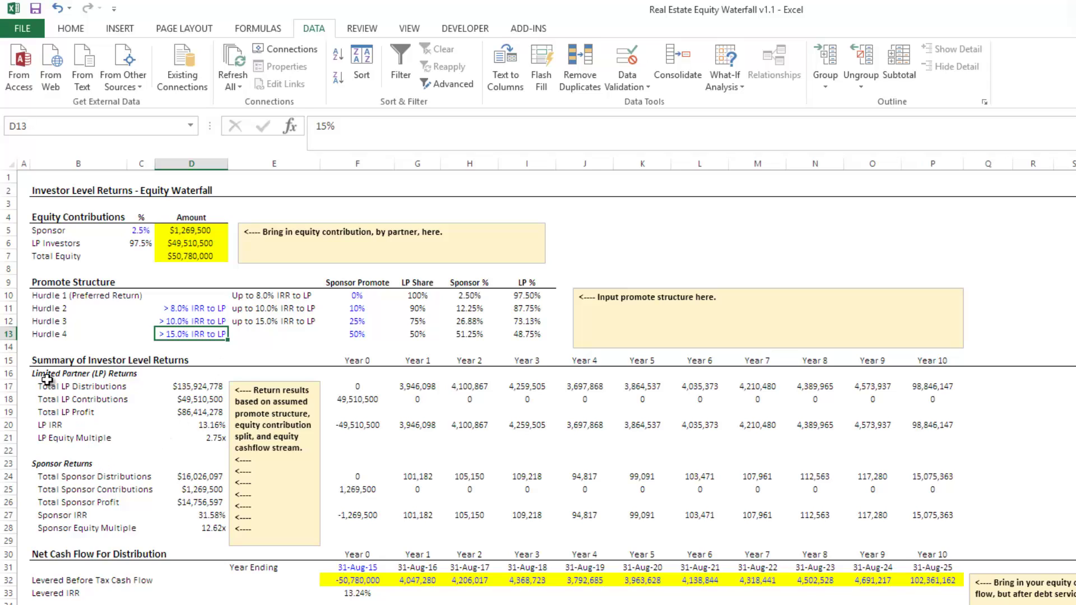
pyautogui.moveTo(46, 373); pyautogui.dragTo(94, 393)
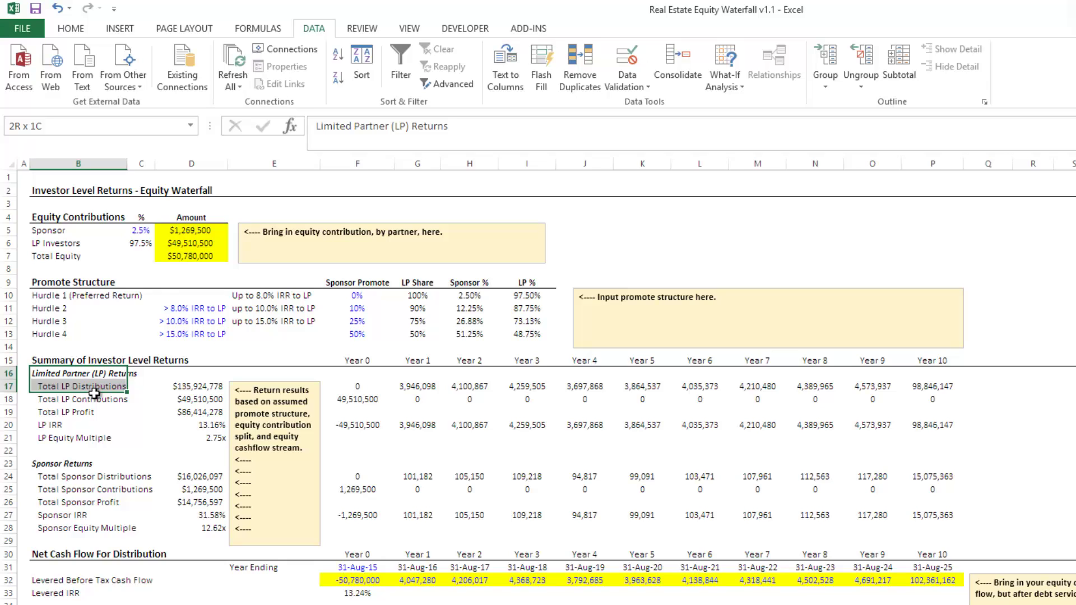
pyautogui.click(210, 514)
pyautogui.click(216, 527)
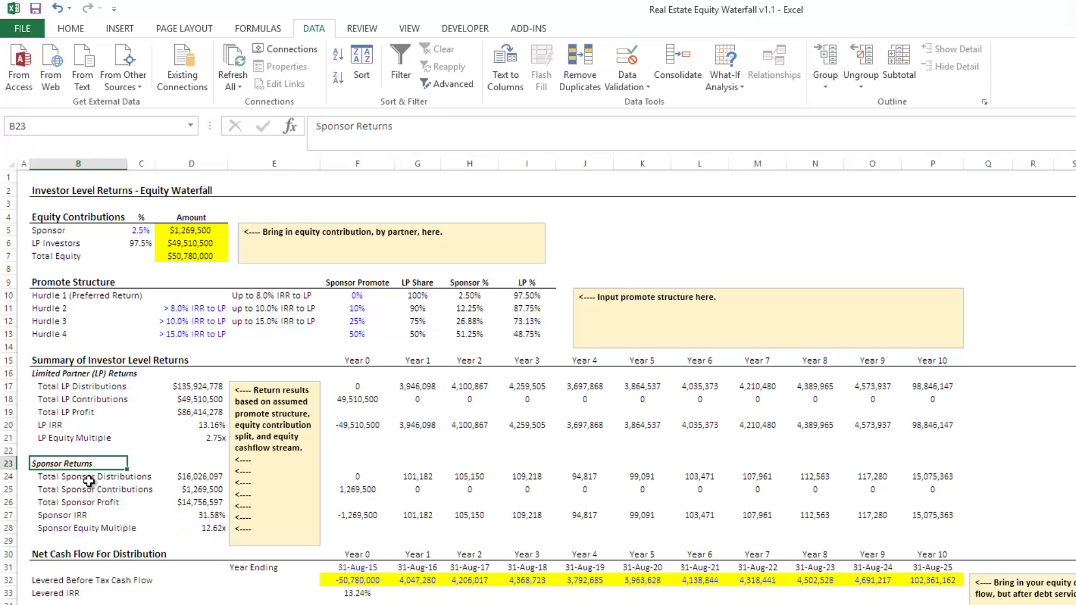
pyautogui.keyDown('shift'); pyautogui.click(201, 528); pyautogui.keyUp('shift')
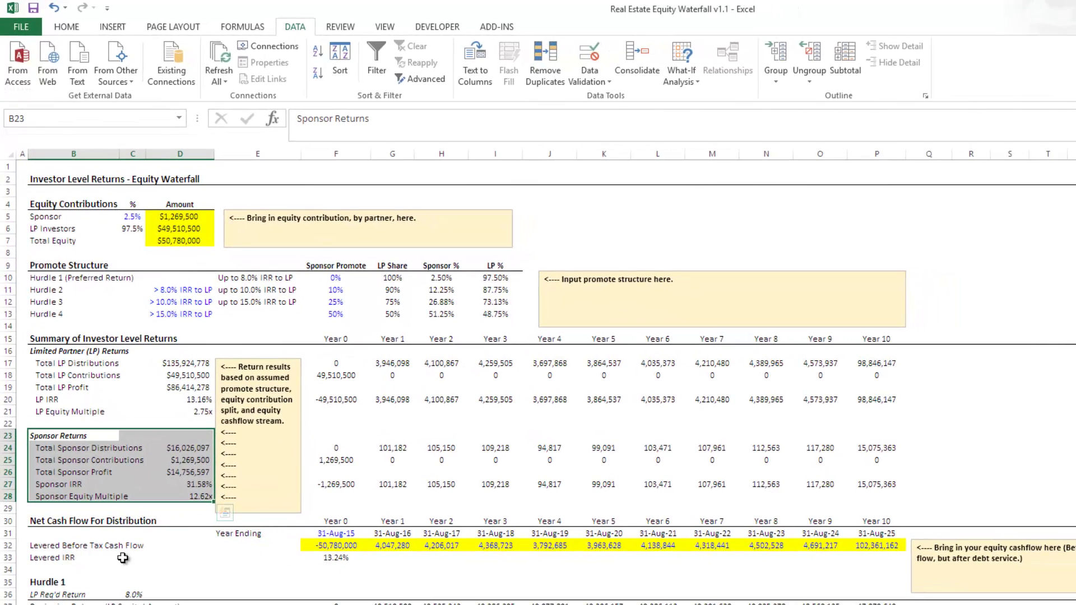
pyautogui.click(336, 558)
pyautogui.moveTo(336, 545); pyautogui.dragTo(1071, 543)
pyautogui.click(341, 557)
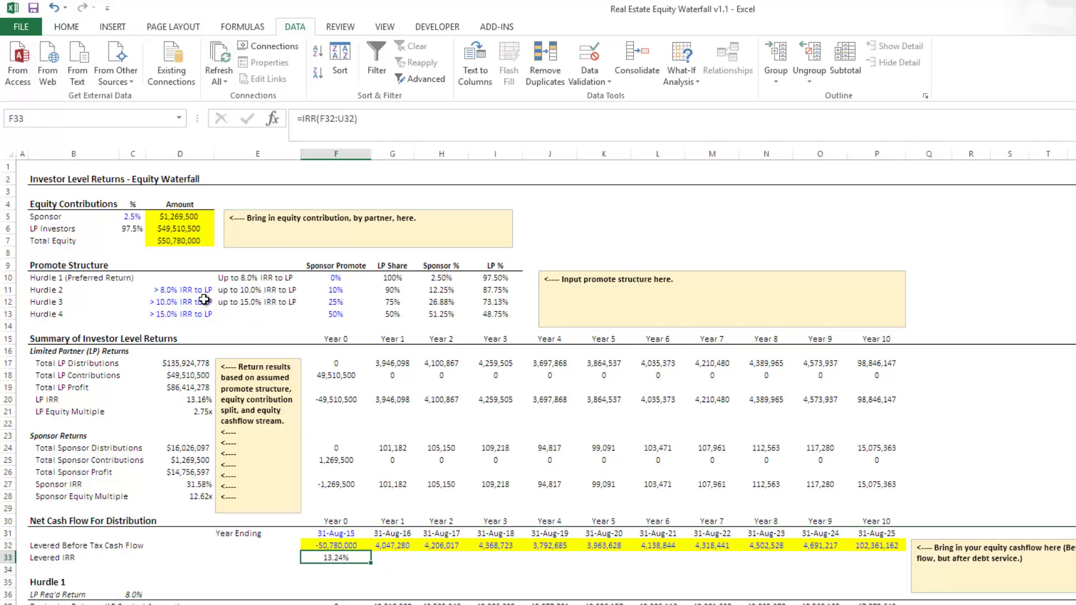
pyautogui.click(174, 315)
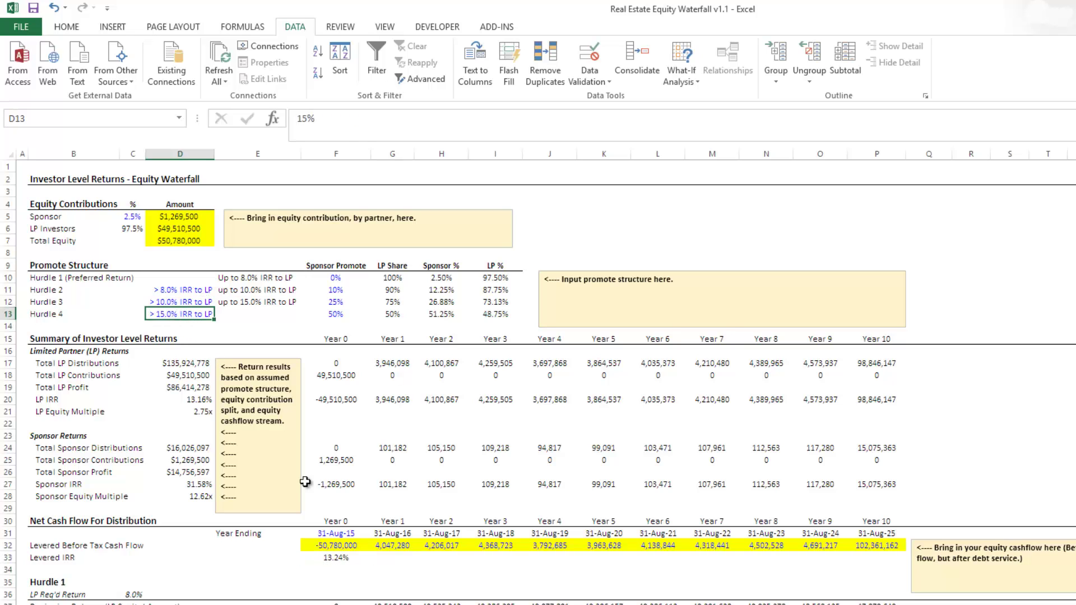
pyautogui.click(339, 558)
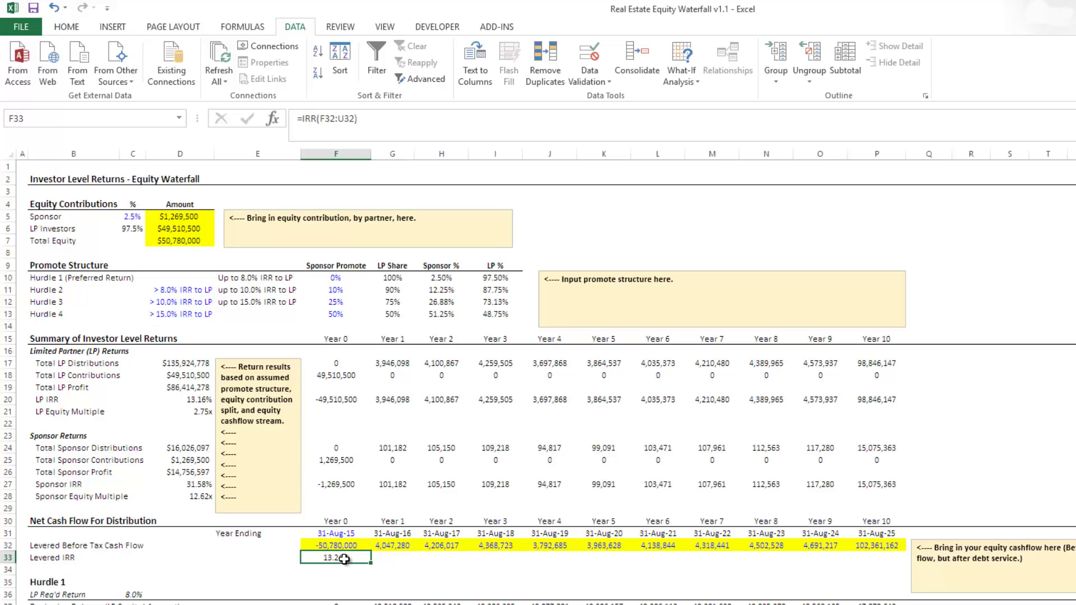
pyautogui.click(183, 303)
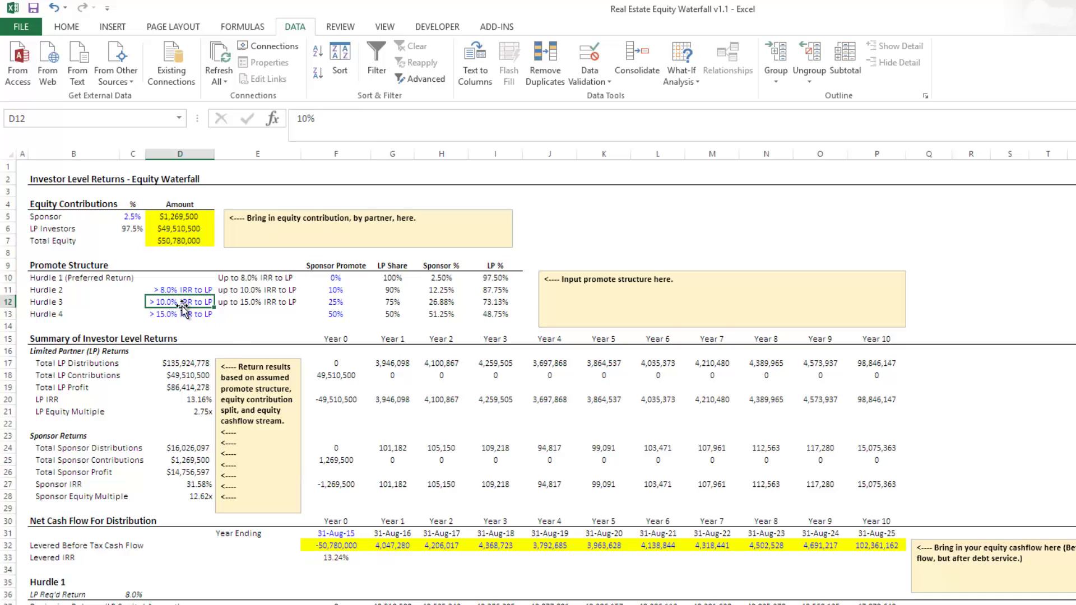
pyautogui.click(344, 302)
pyautogui.click(337, 291)
pyautogui.click(340, 298)
pyautogui.click(338, 292)
pyautogui.click(339, 300)
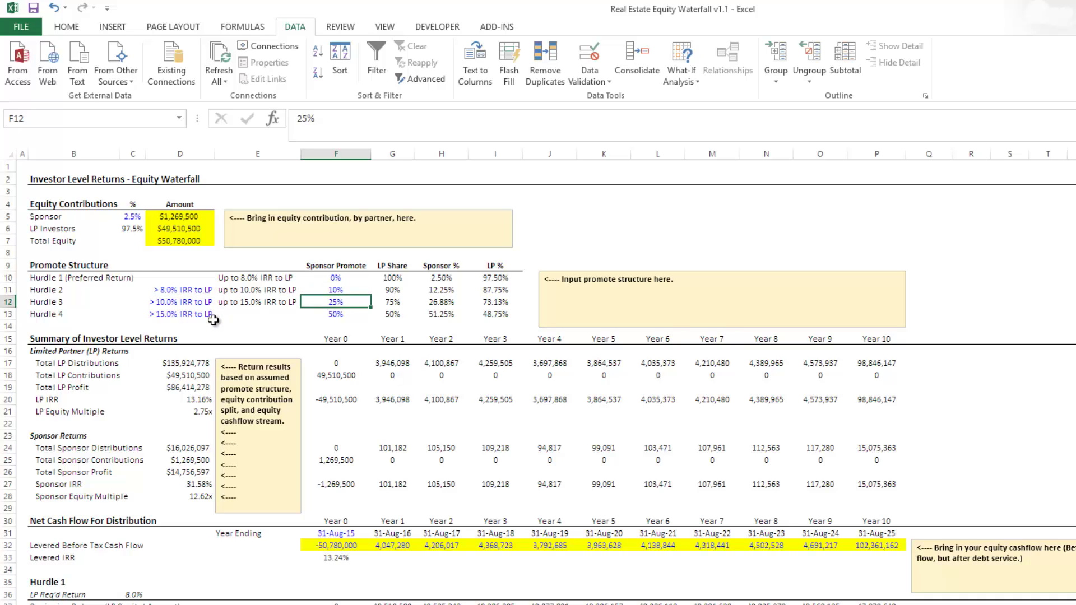
pyautogui.click(202, 485)
pyautogui.click(201, 497)
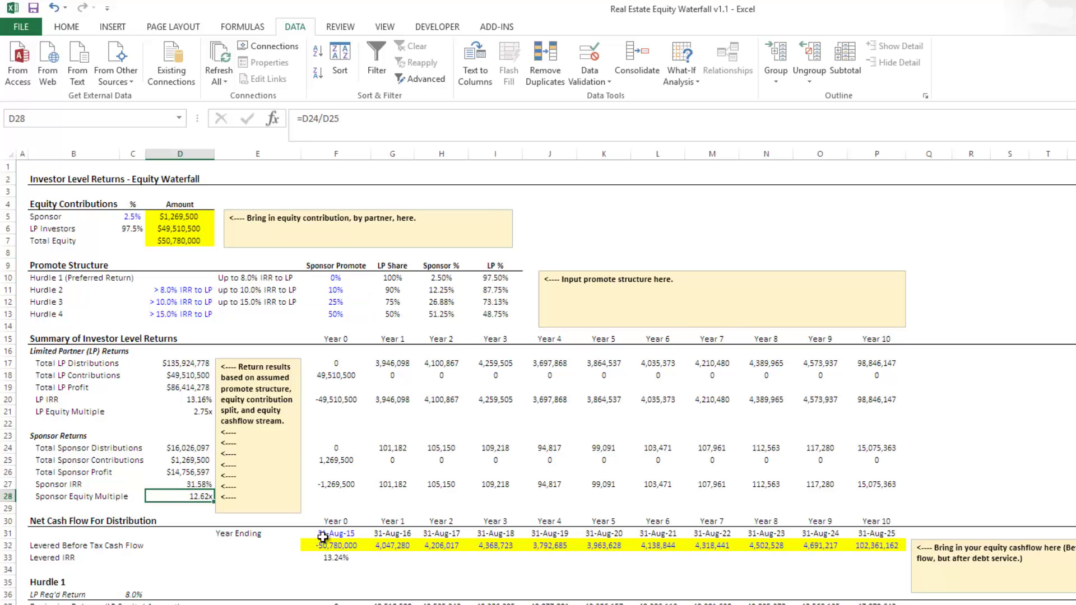
pyautogui.moveTo(326, 534); pyautogui.dragTo(959, 547)
pyautogui.click(342, 533)
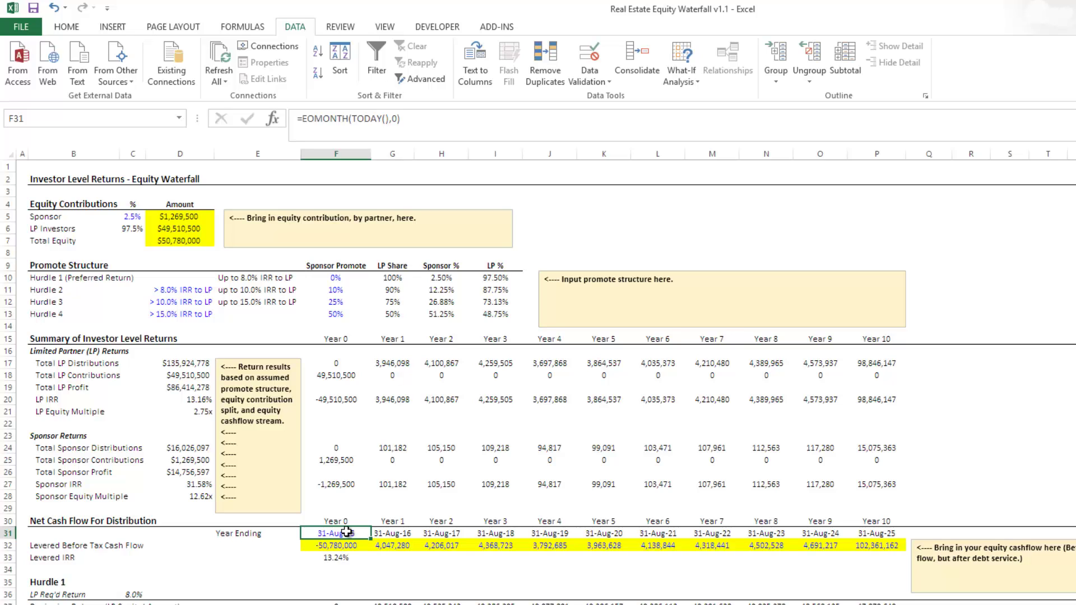
pyautogui.moveTo(343, 545); pyautogui.dragTo(1070, 543)
pyautogui.click(353, 547)
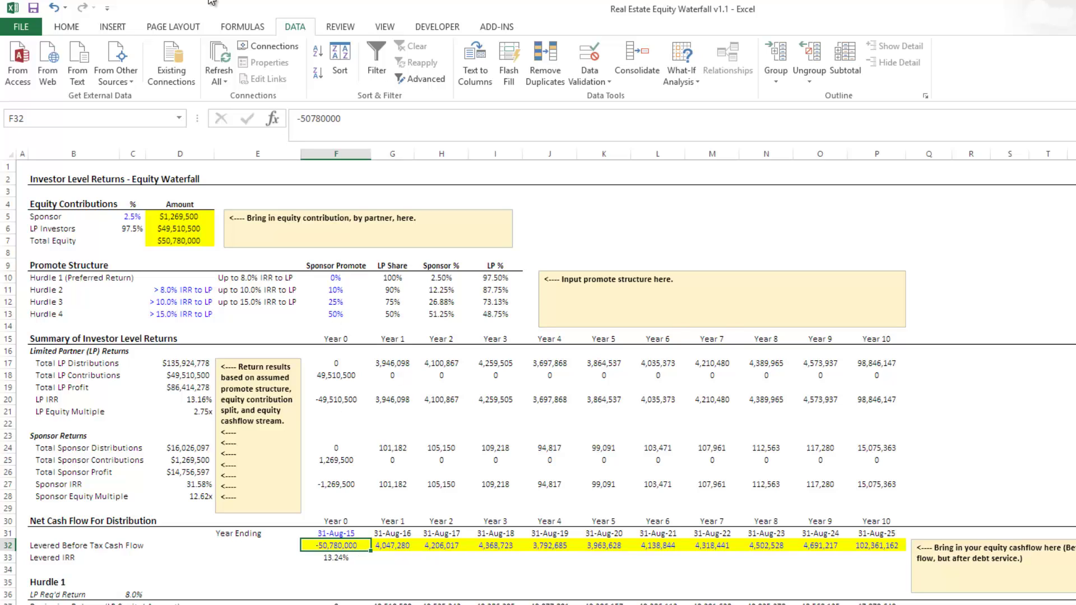
pyautogui.click(62, 547)
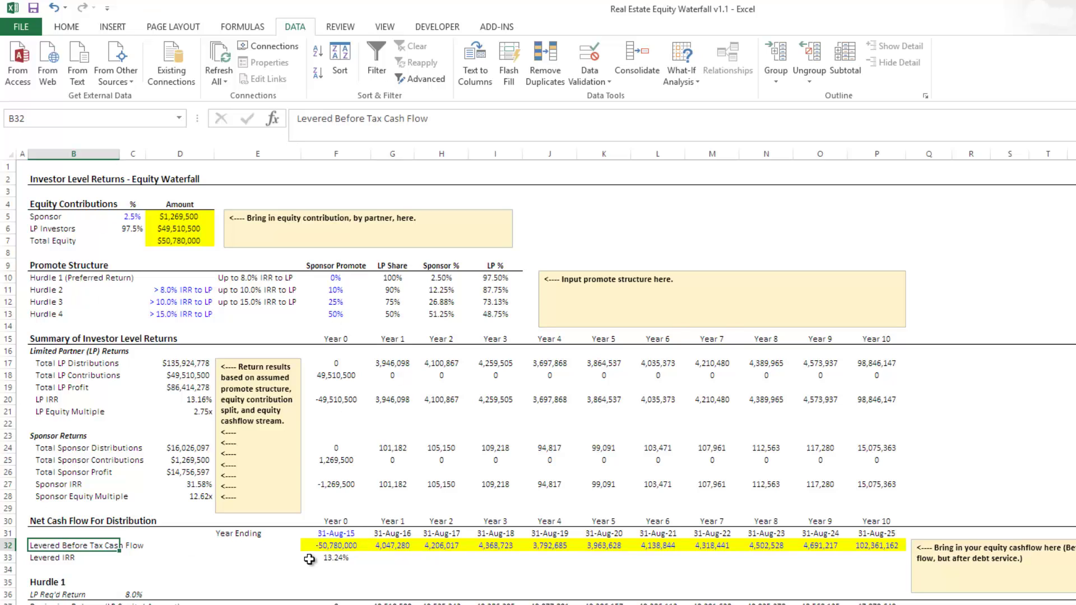
pyautogui.click(333, 546)
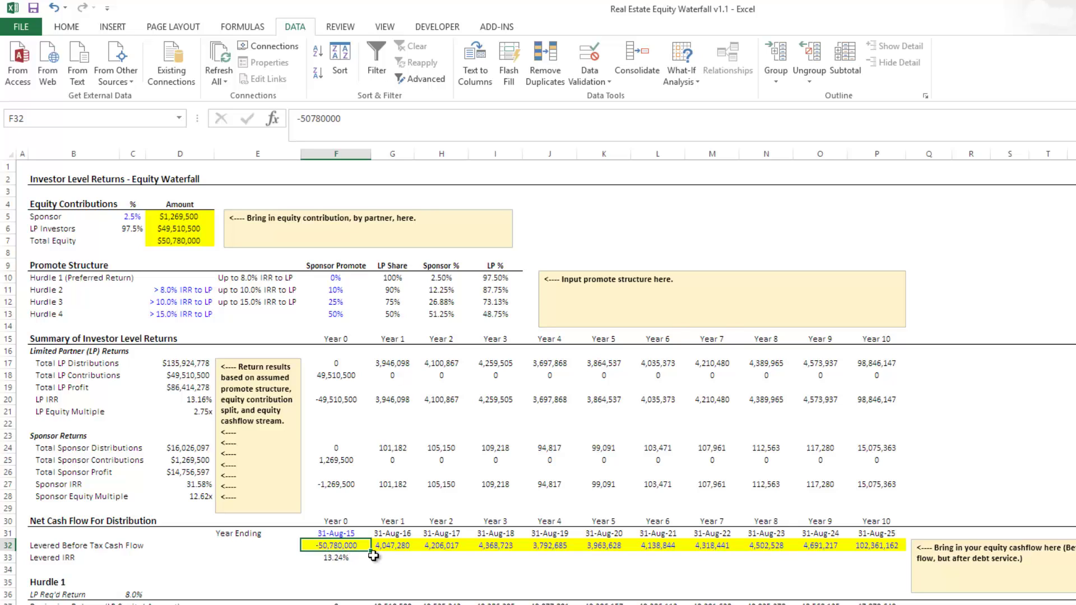
pyautogui.click(392, 547)
pyautogui.moveTo(391, 547); pyautogui.dragTo(847, 555)
pyautogui.click(863, 549)
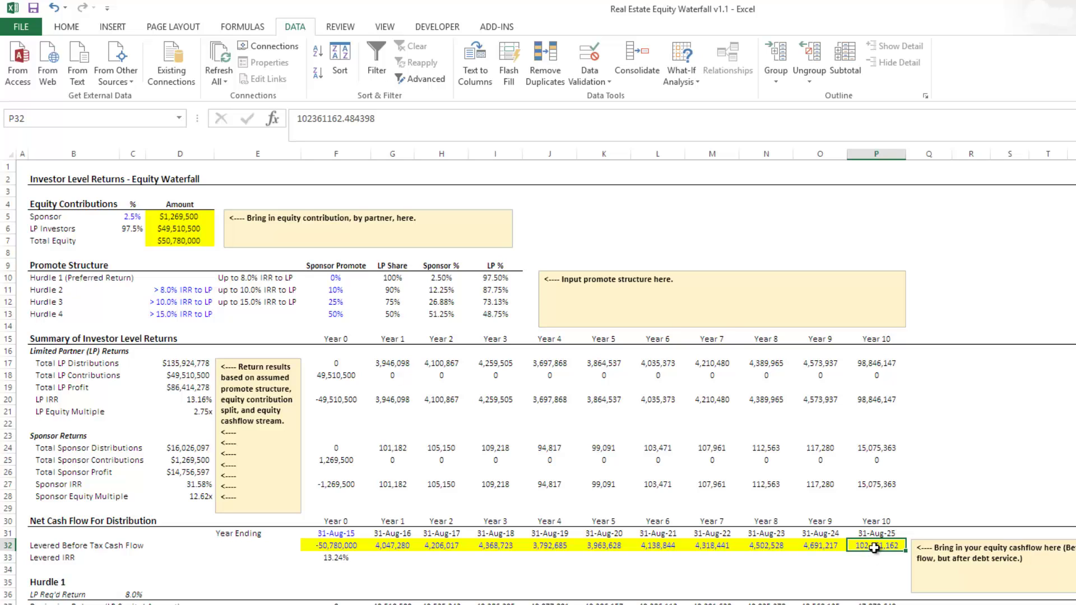
pyautogui.moveTo(866, 545); pyautogui.dragTo(342, 547)
pyautogui.click(203, 520)
pyautogui.scroll(-7, 203, 520)
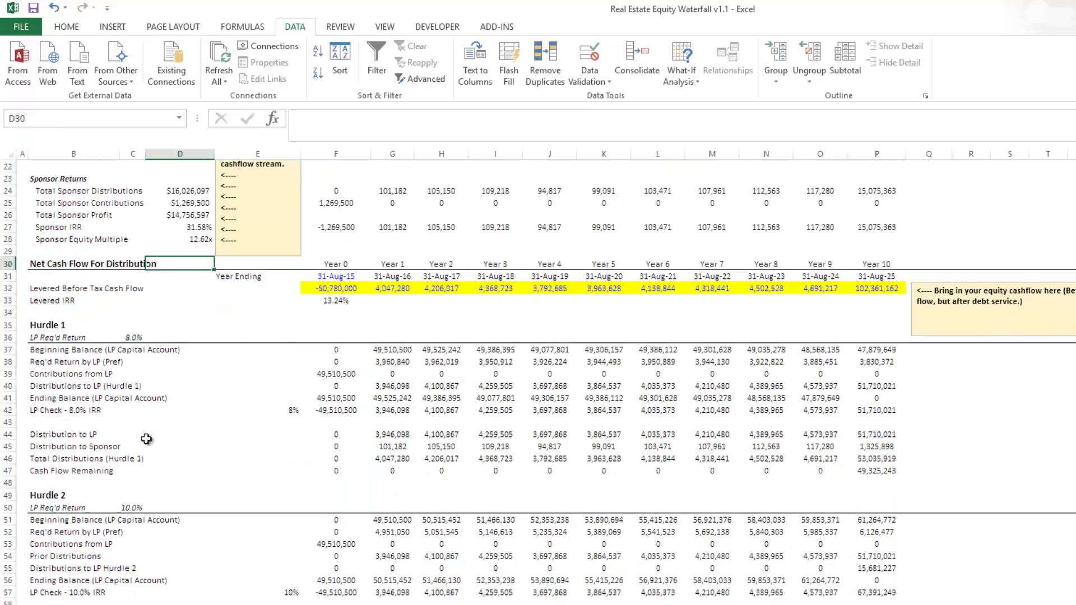
pyautogui.scroll(-4, 41, 376)
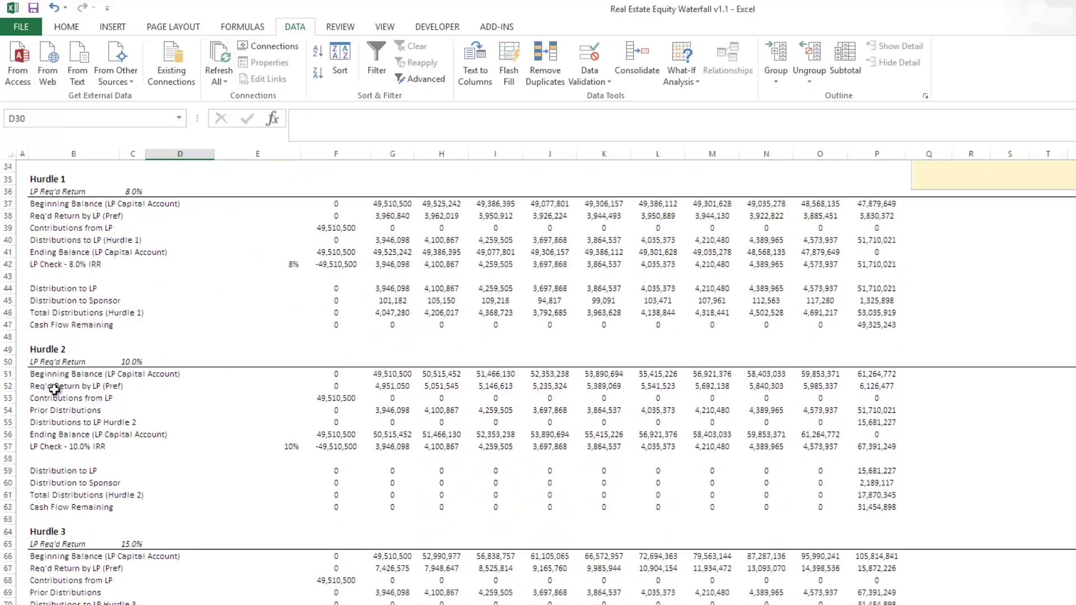
pyautogui.scroll(-5, 56, 380)
pyautogui.scroll(-2, 64, 444)
pyautogui.scroll(18, 236, 495)
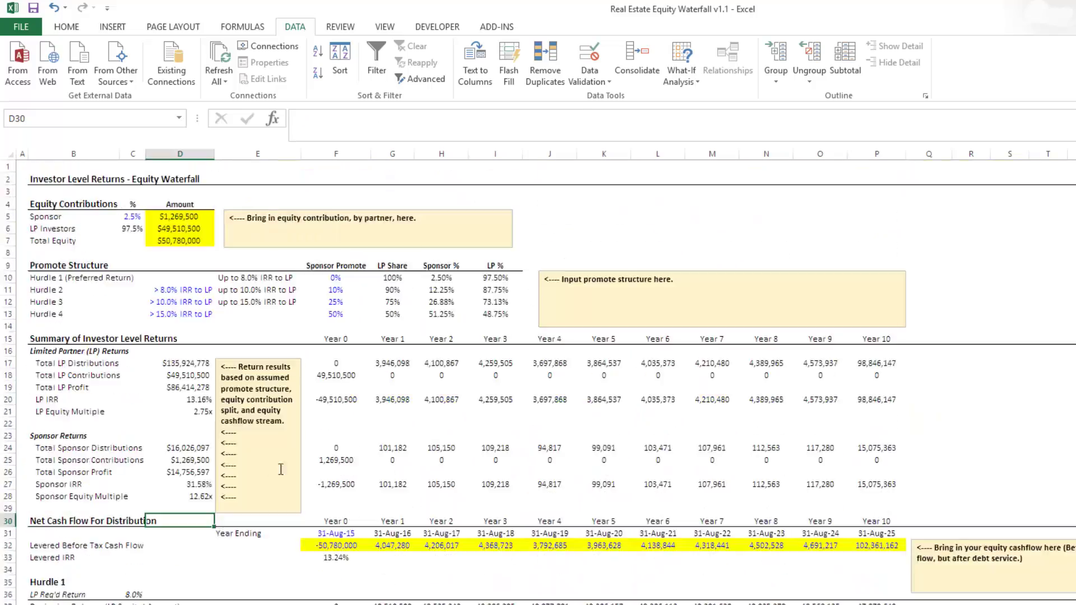
pyautogui.moveTo(63, 338); pyautogui.dragTo(985, 507)
pyautogui.click(66, 494)
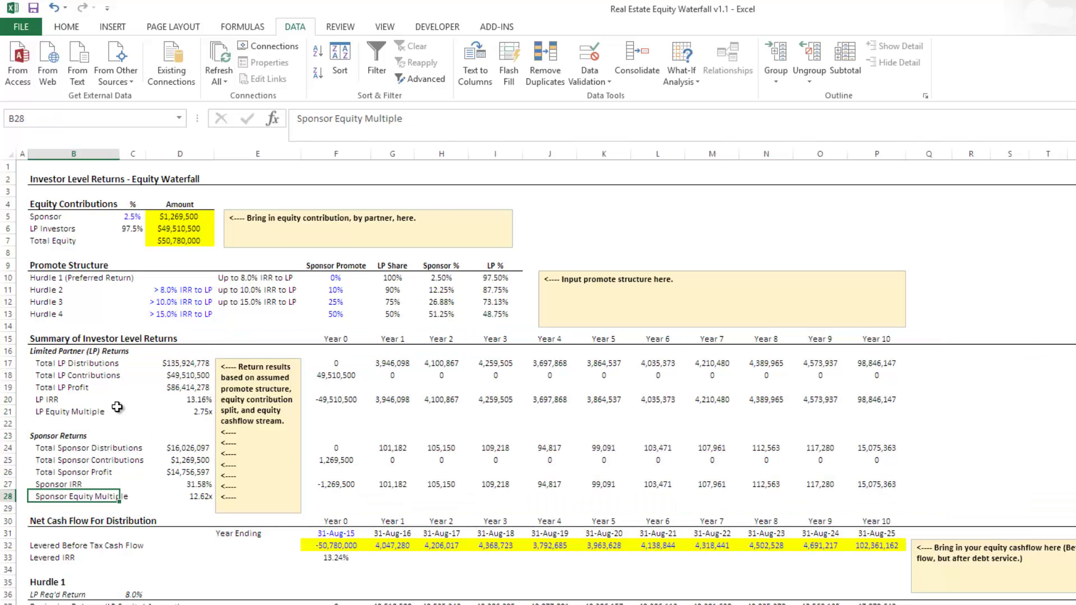
pyautogui.moveTo(59, 351); pyautogui.dragTo(191, 414)
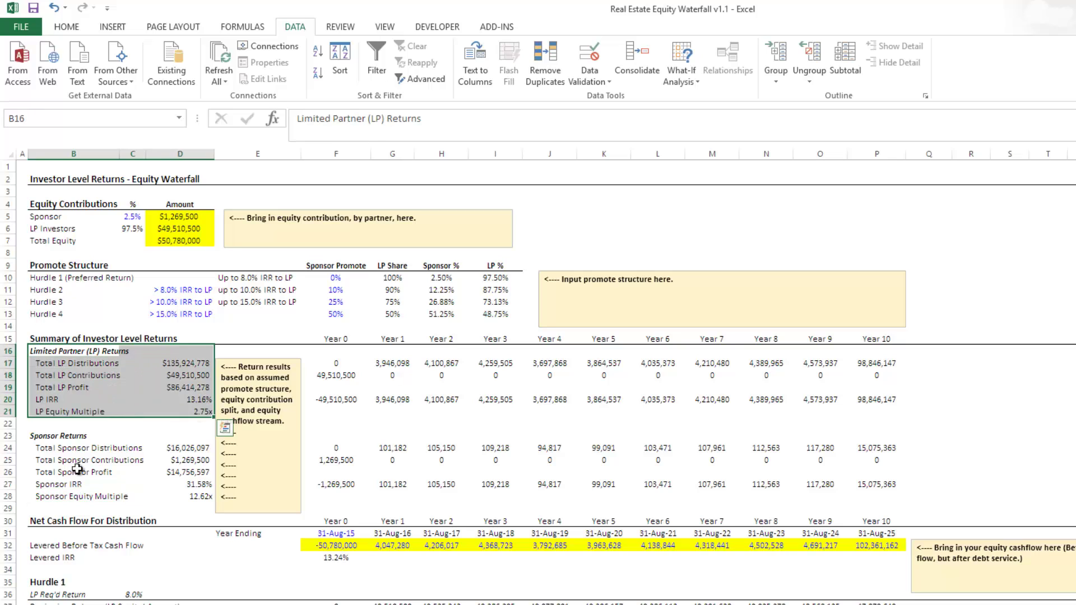
pyautogui.moveTo(63, 457); pyautogui.dragTo(191, 508)
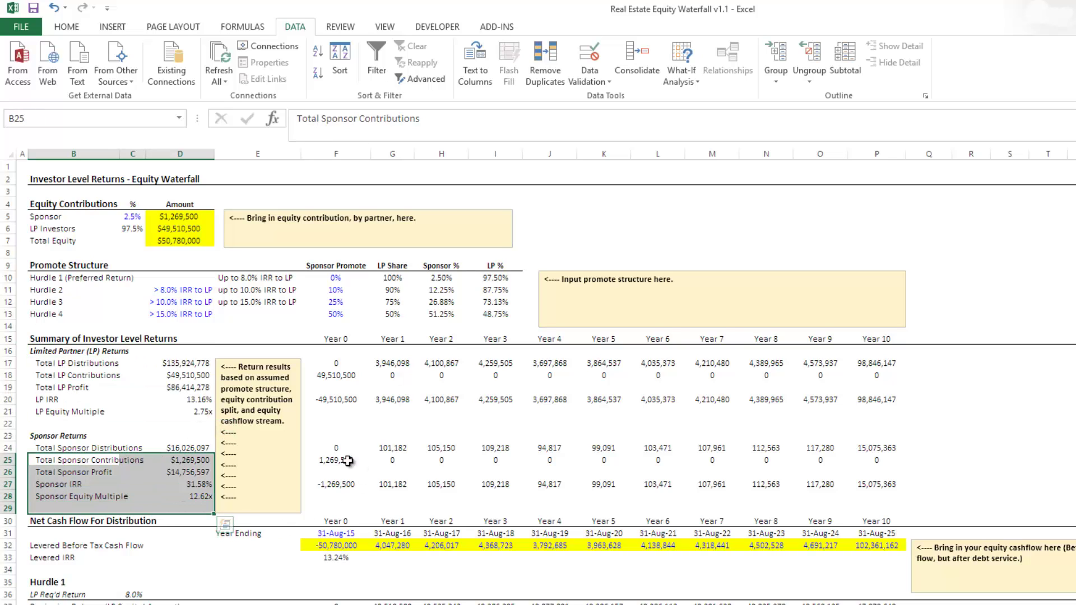
pyautogui.click(44, 180)
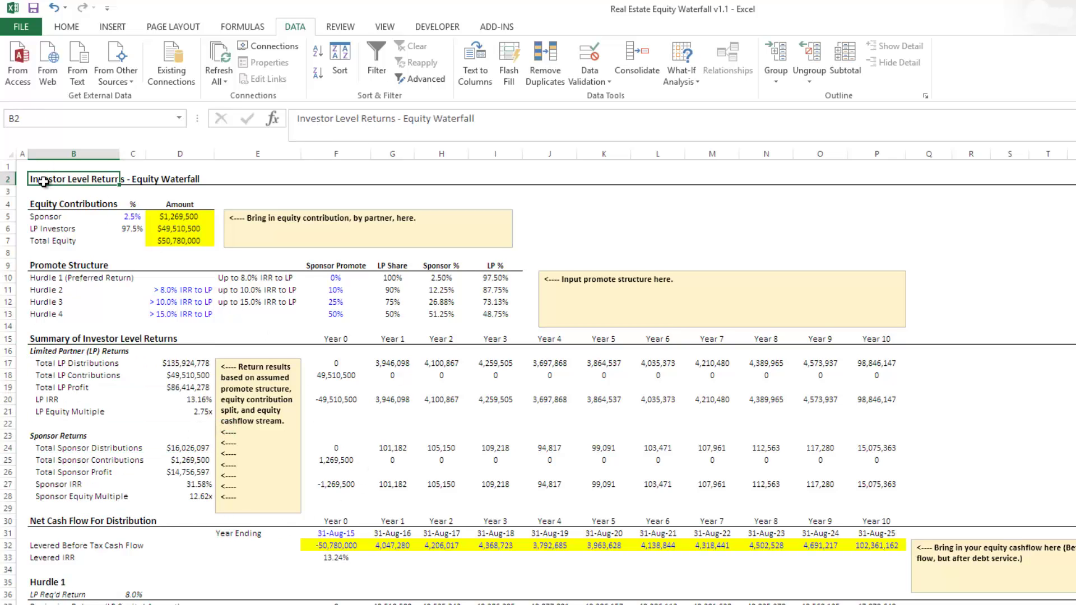